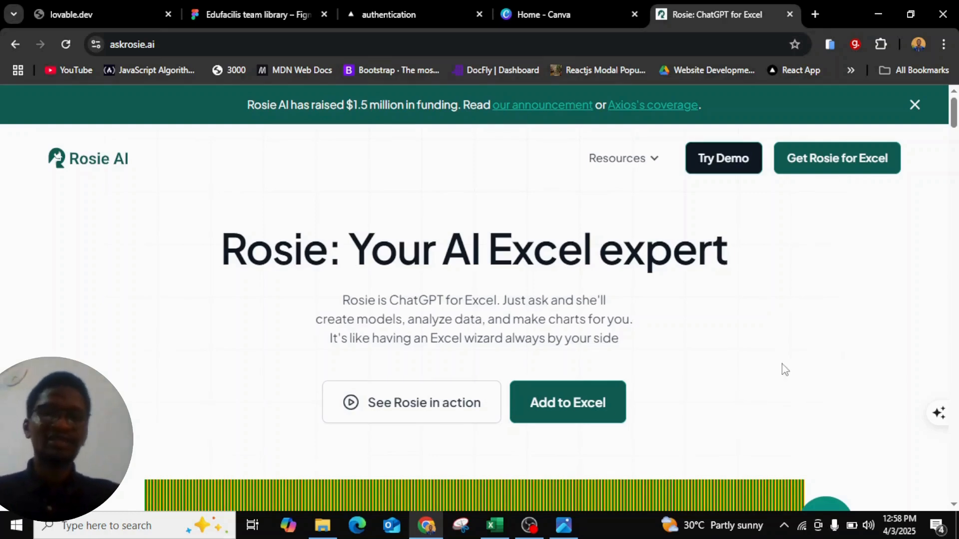
left_click(198, 46)
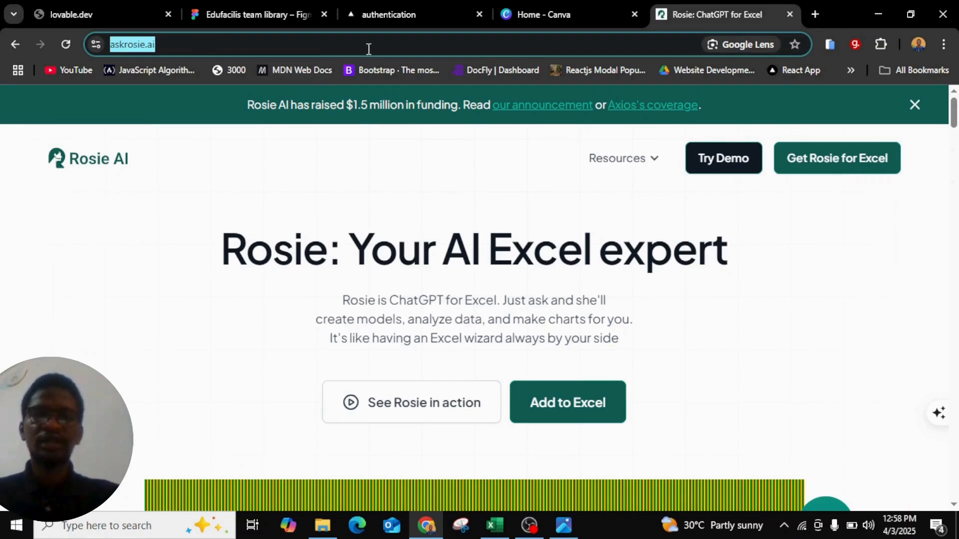
left_click(709, 344)
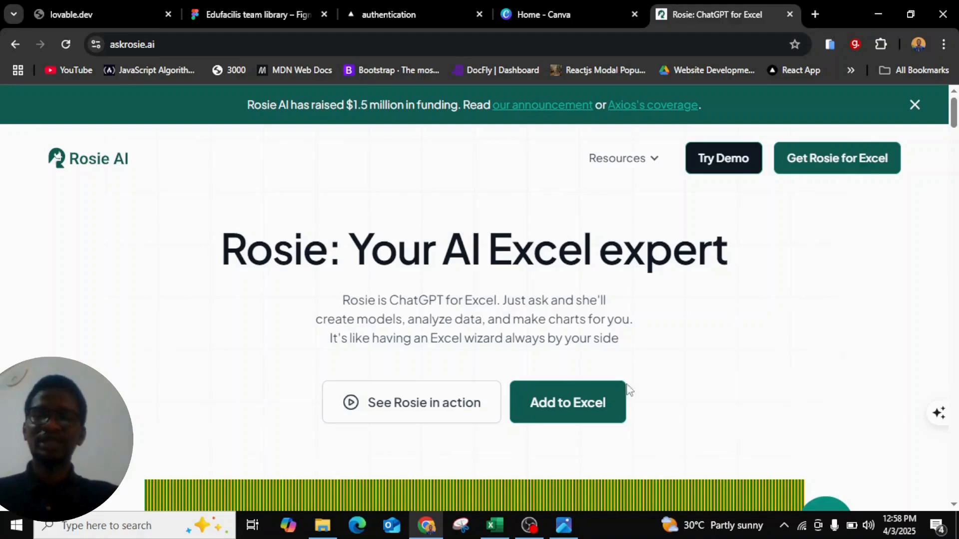
- Switch to Excel and open the recent workbook Grading system
mouse_move(529, 525)
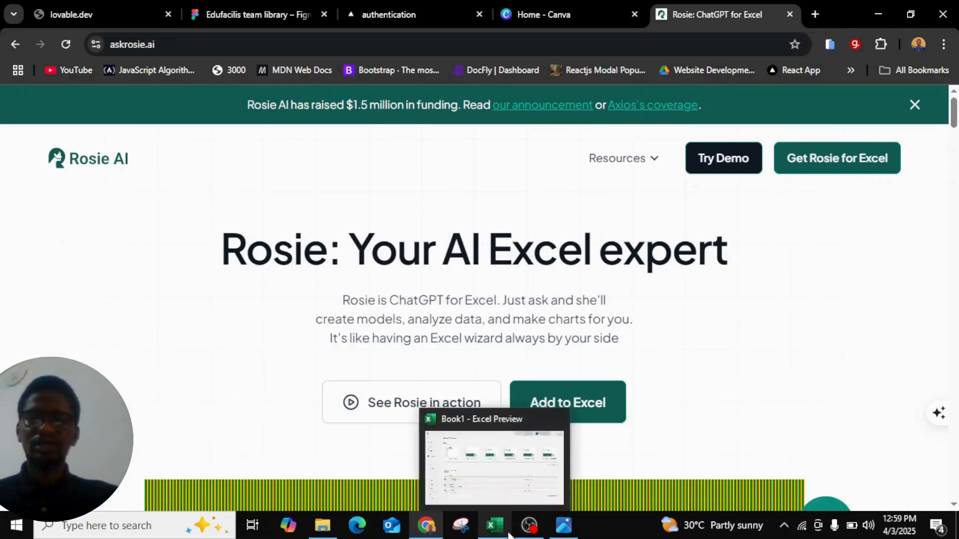
left_click(494, 527)
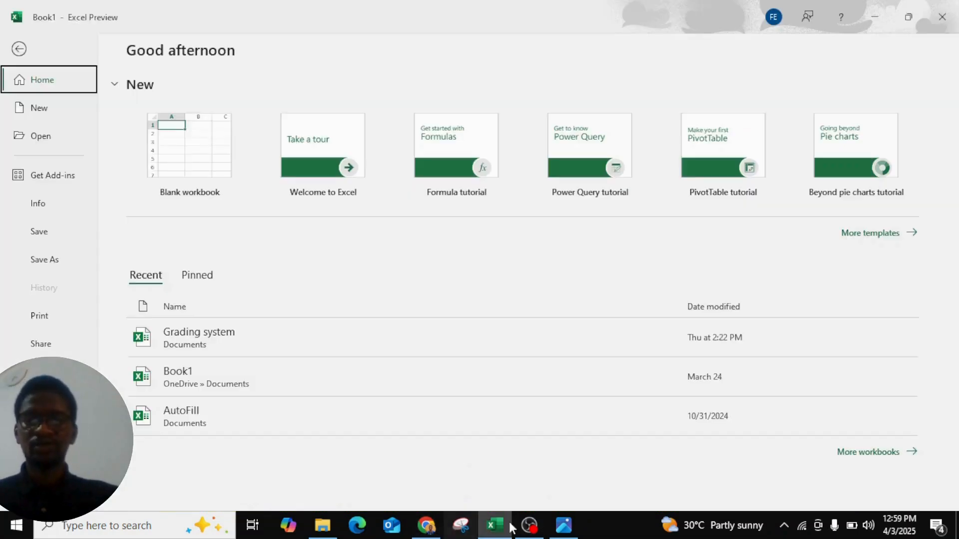
right_click(494, 527)
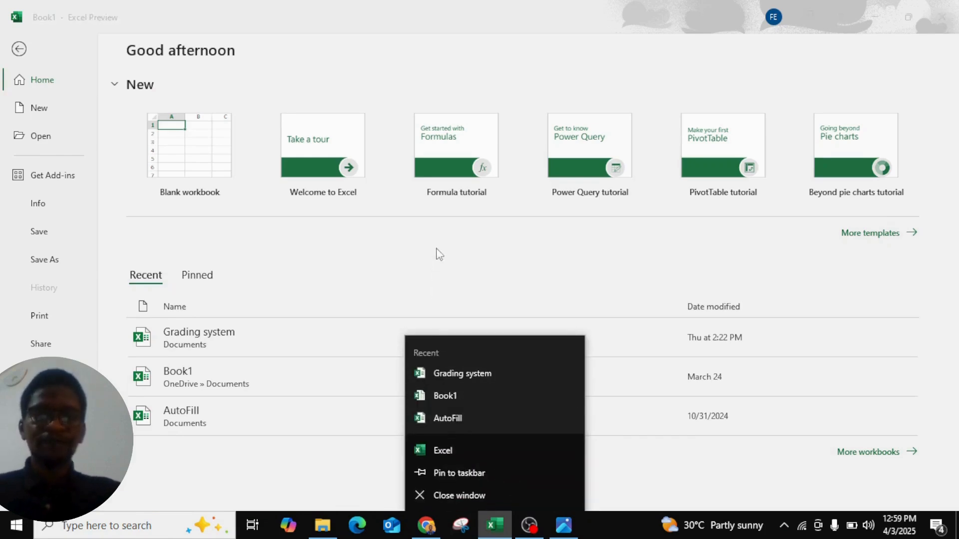
left_click(297, 272)
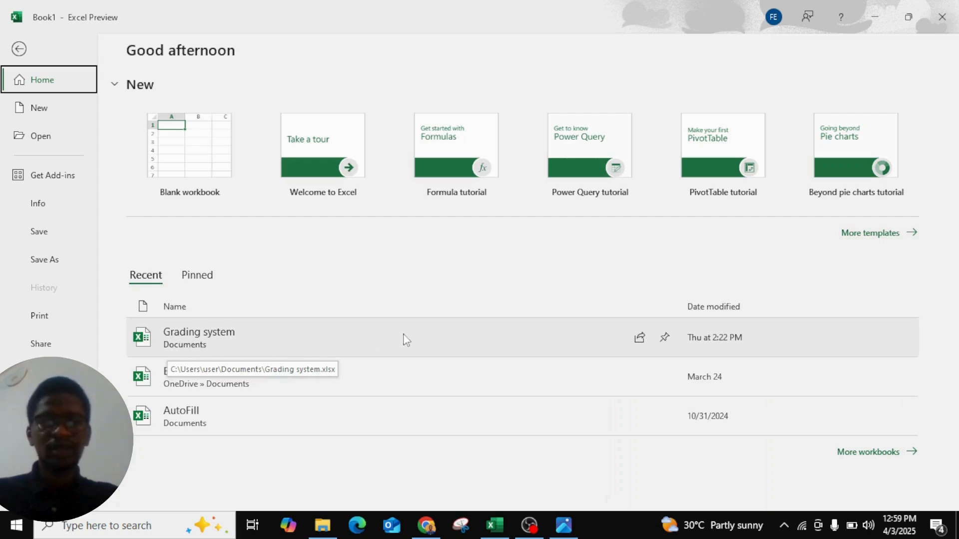
left_click(210, 344)
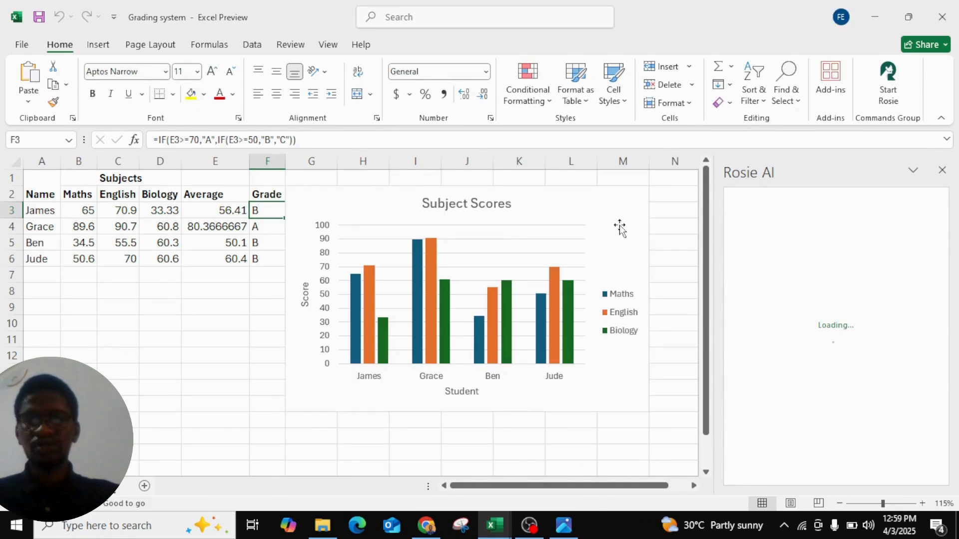
- Return to the Grading system workbook window from the blank Book1
left_click(622, 239)
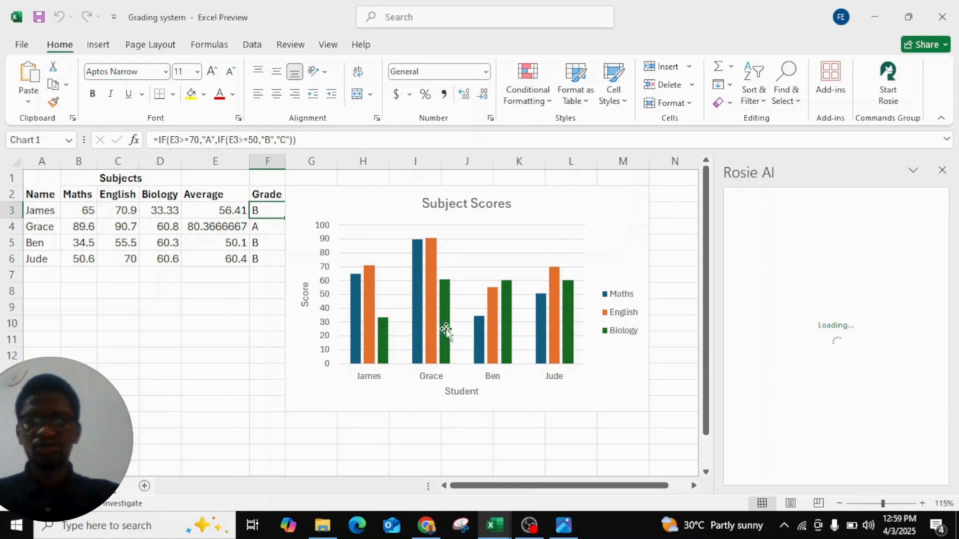
left_click(394, 344)
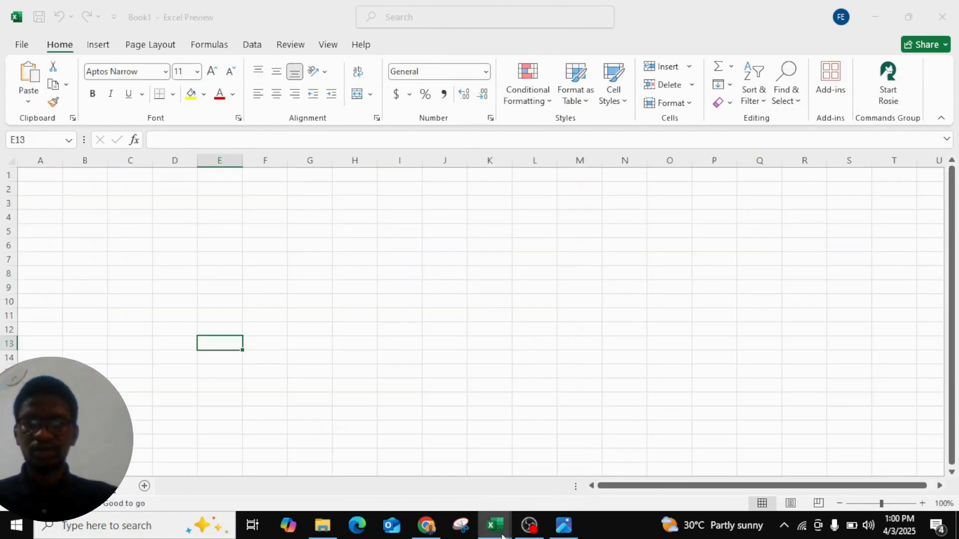
key("alt+Tab")
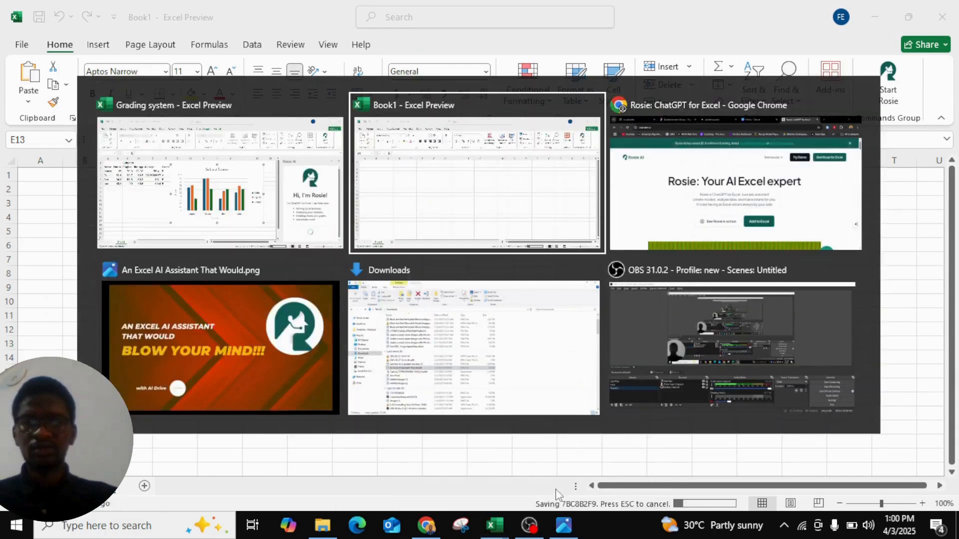
key("alt+Tab")
key("alt+Tab")
key("alt+Tab")
key("alt+Tab")
key("alt+Tab")
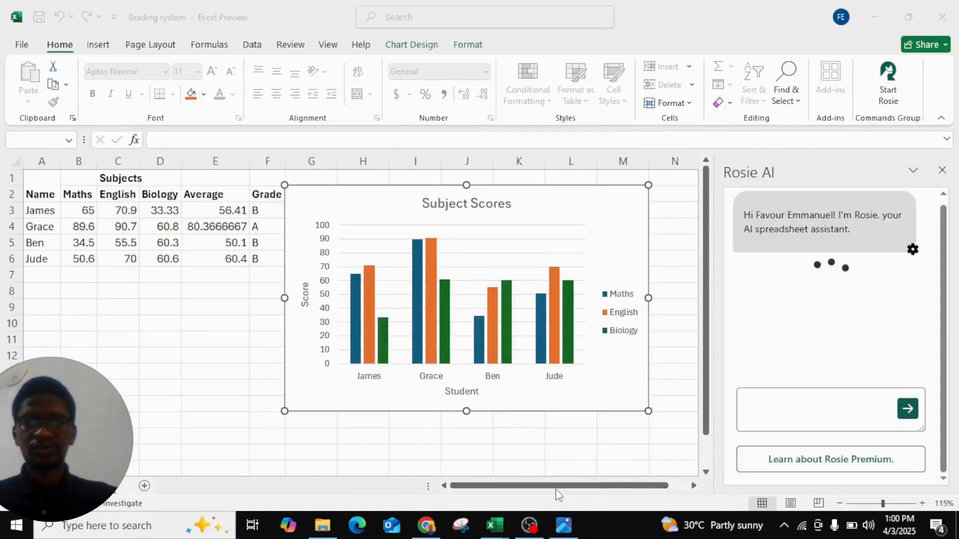
- Delete the Subject Scores chart from the sheet
left_click(581, 245)
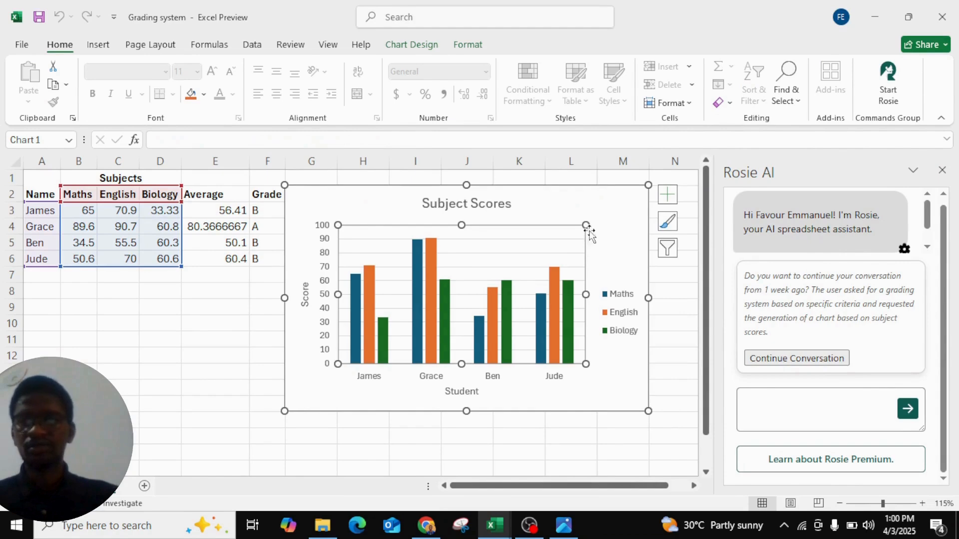
left_click(616, 205)
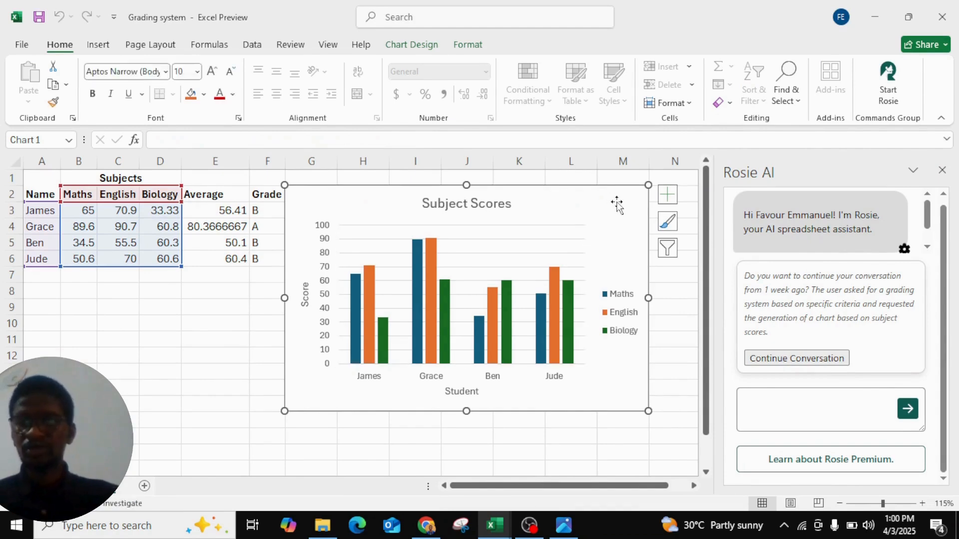
key("Delete")
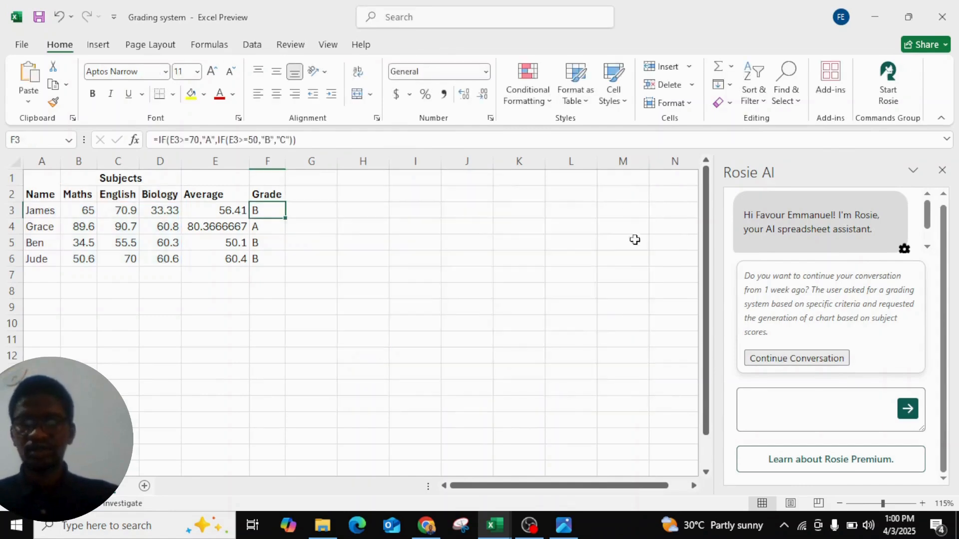
left_click(580, 277)
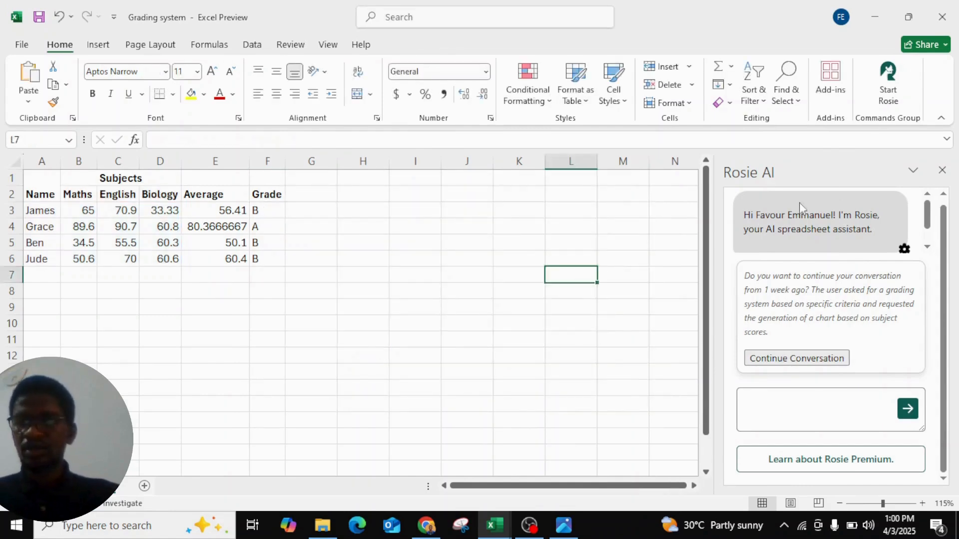
- Close the Rosie AI pane and check which Microsoft account is signed in
left_click(942, 170)
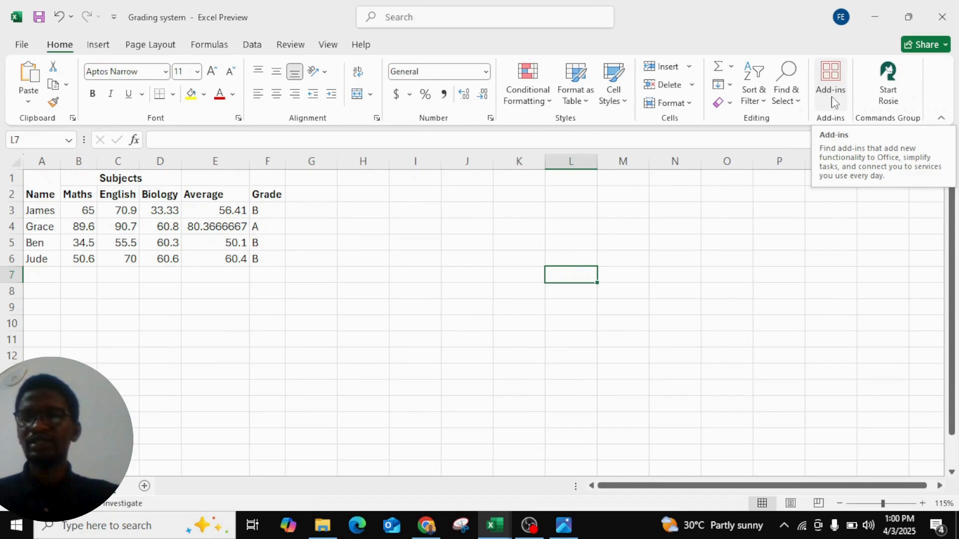
left_click(841, 20)
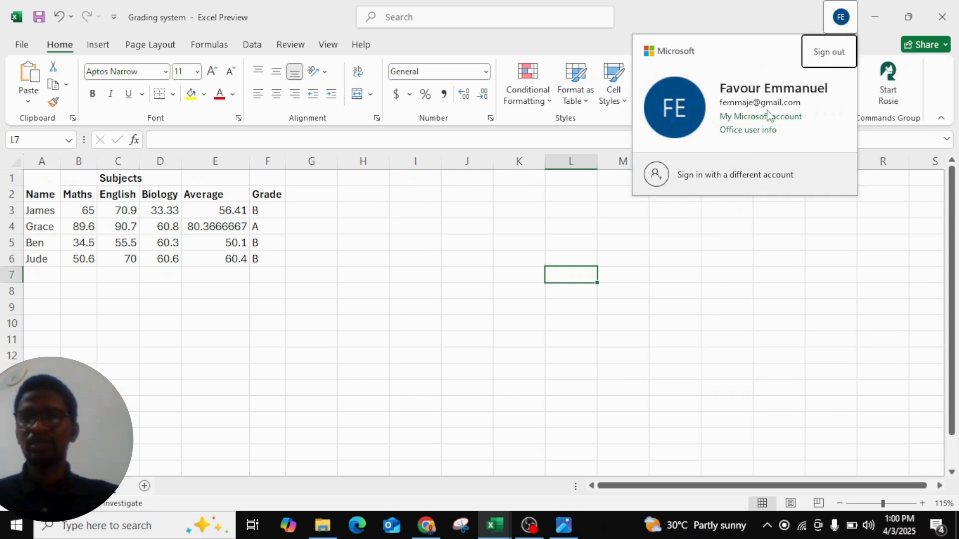
left_click(786, 296)
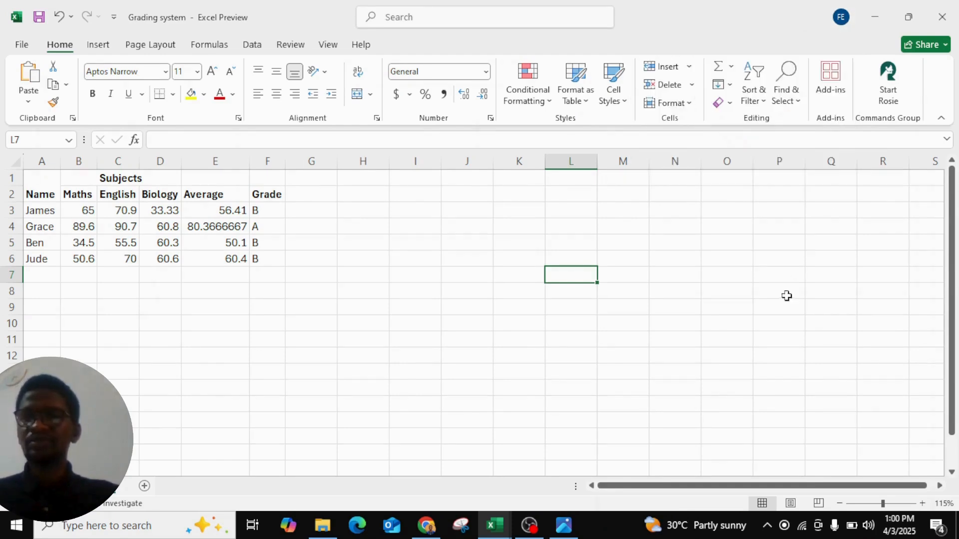
- Open the Office Add-ins store and search it for Rosie AI
left_click(830, 80)
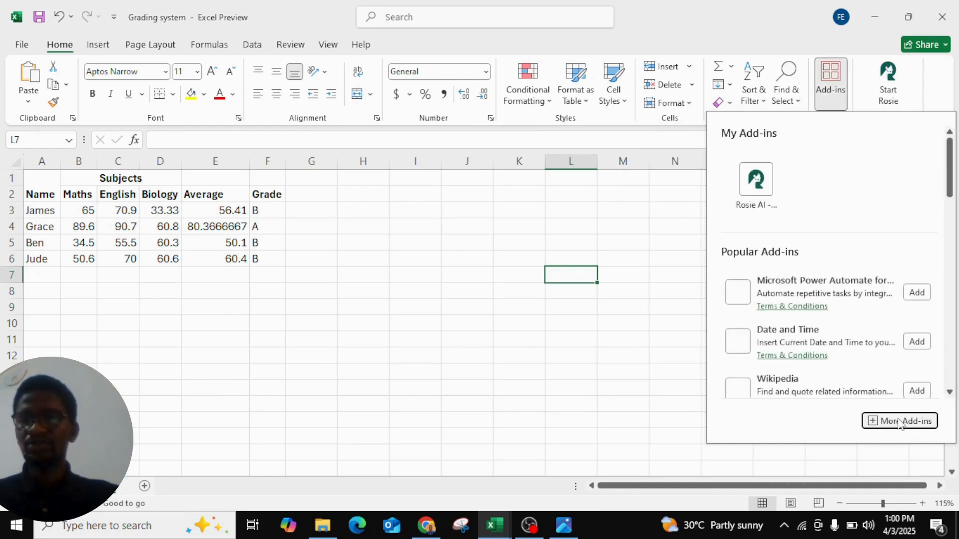
left_click(899, 422)
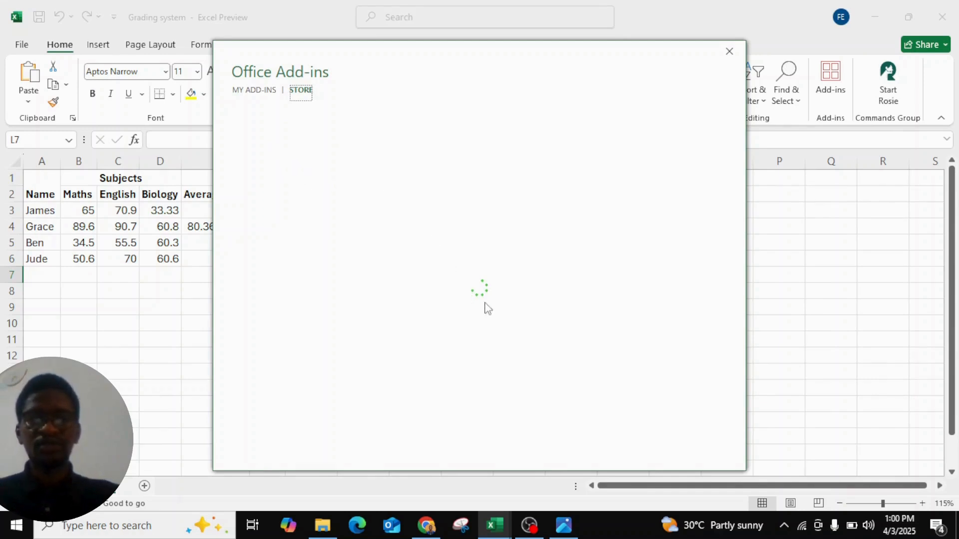
left_click(275, 152)
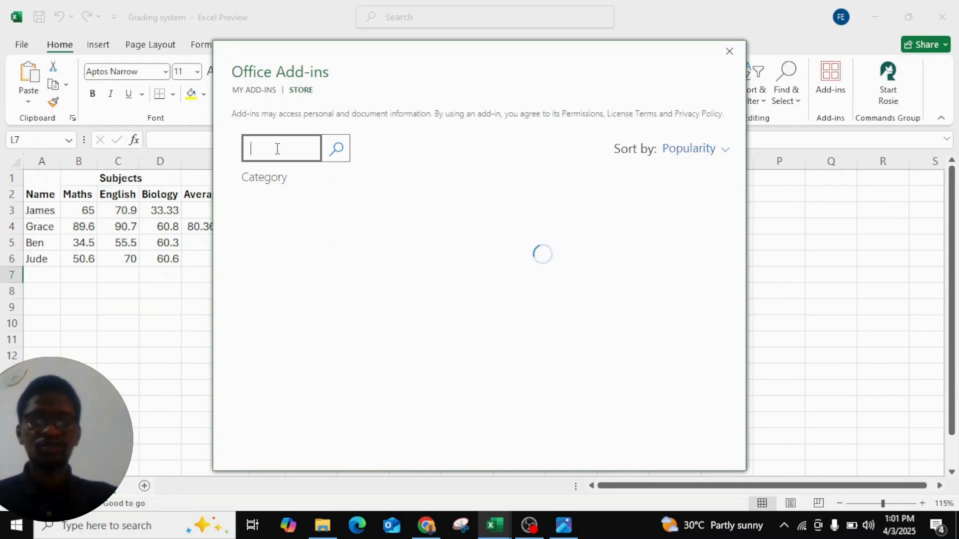
type("Rosie AI")
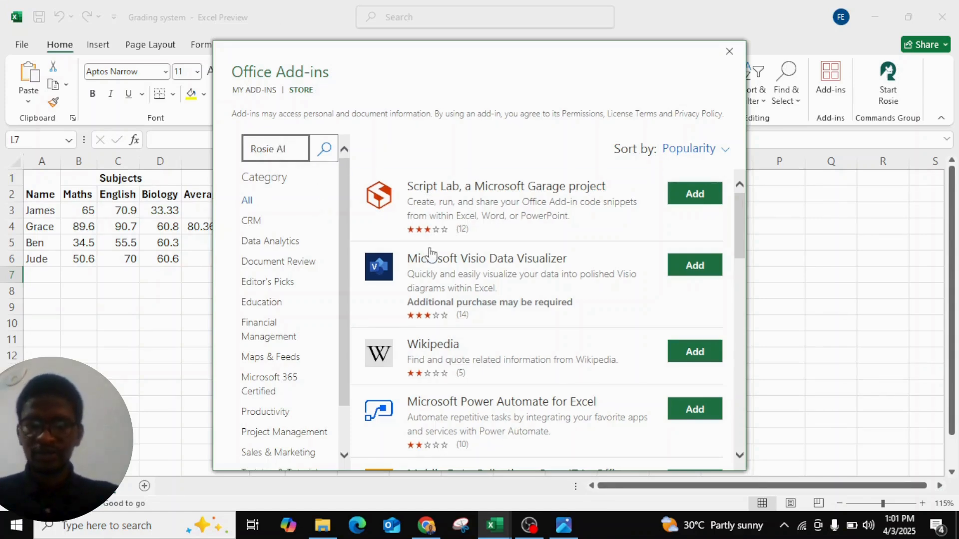
scroll(427, 254, "down", 3)
scroll(427, 254, "up", 3)
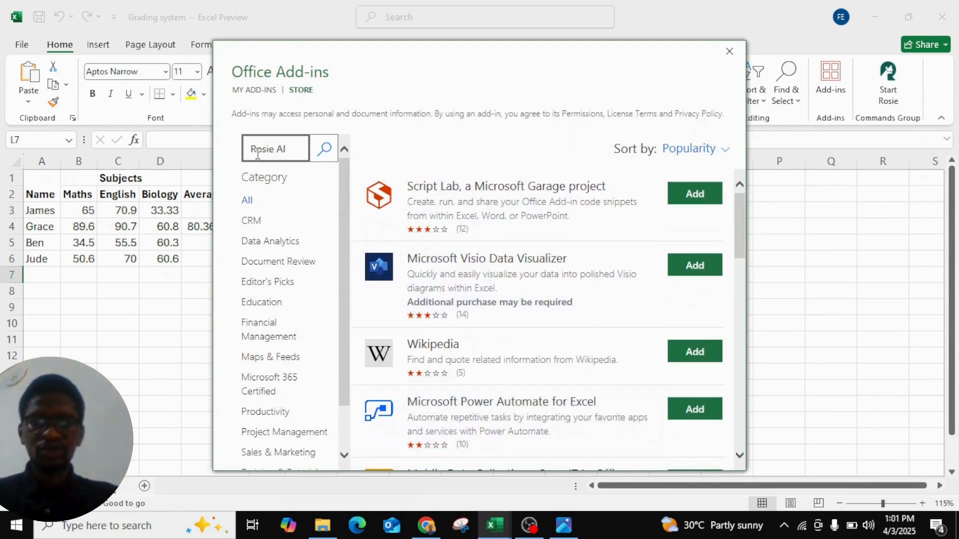
left_click(326, 150)
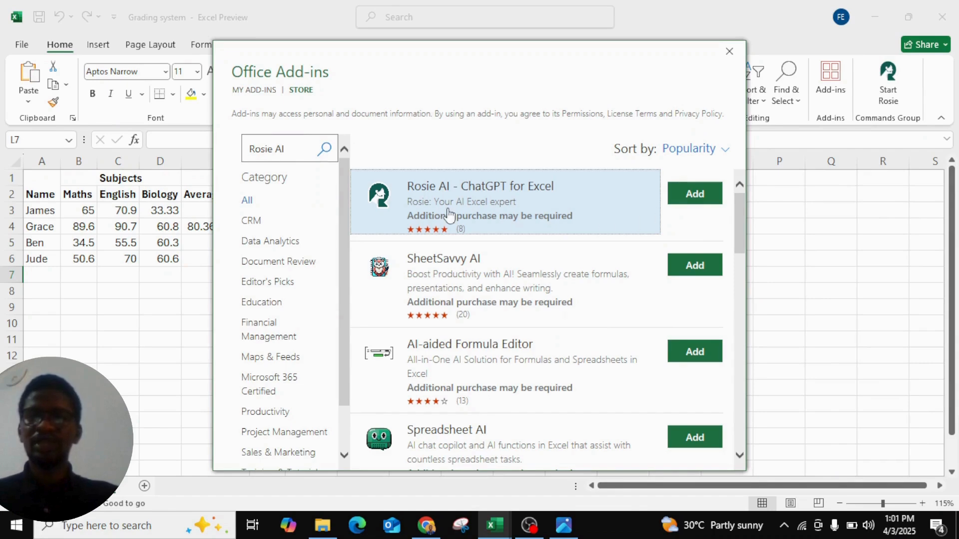
- Bring up the license terms for adding Rosie AI - ChatGPT for Excel, cancel the request and close the add-ins store
left_click(684, 204)
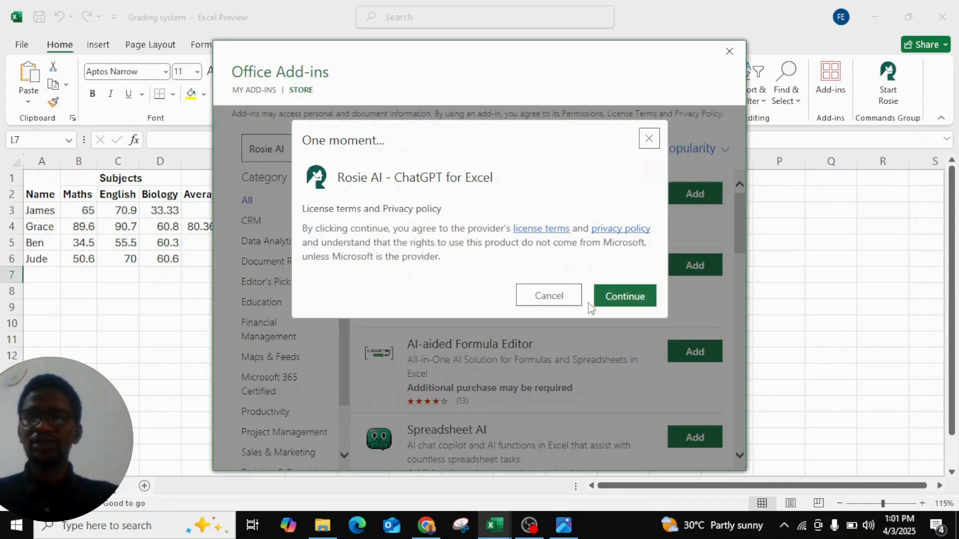
left_click(535, 302)
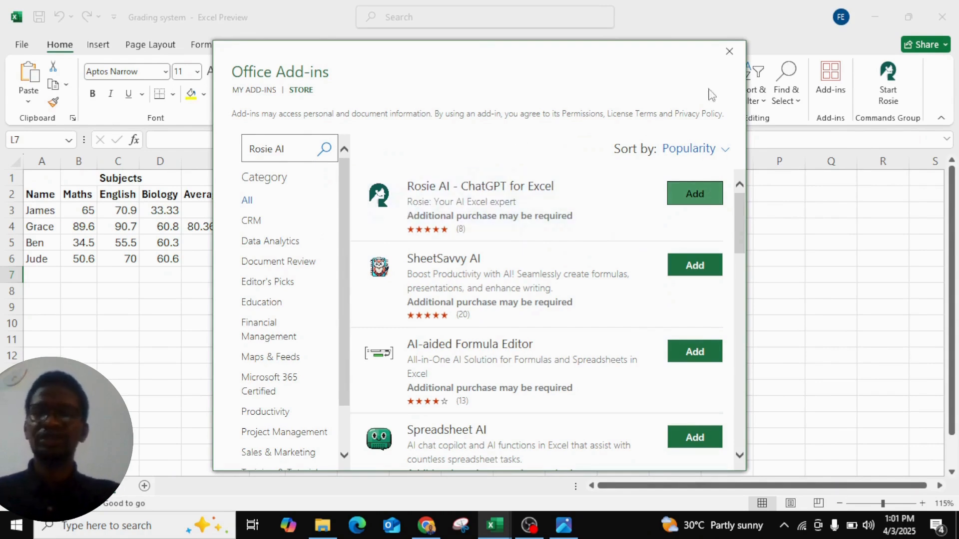
left_click(734, 55)
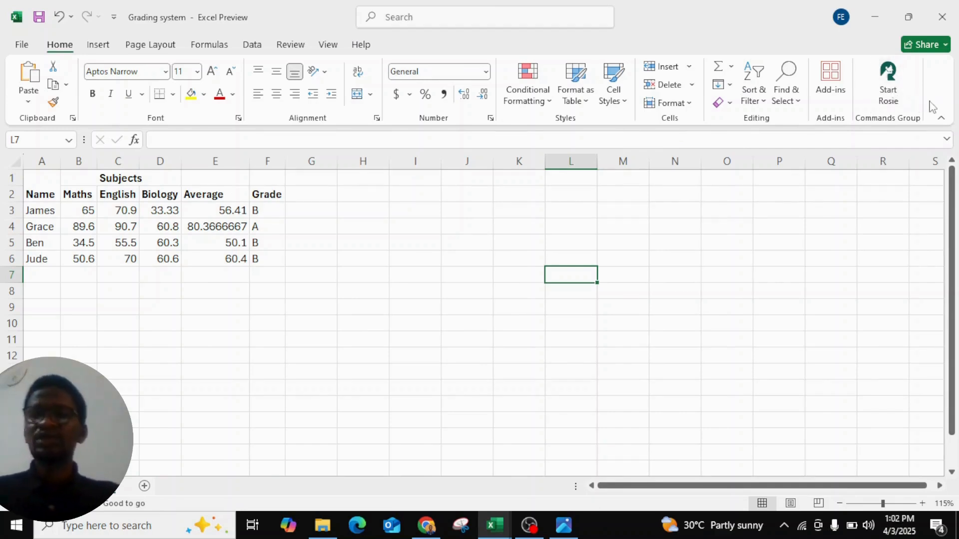
- Start the Rosie AI assistant beside the sheet and make its prompt box active
left_click(897, 105)
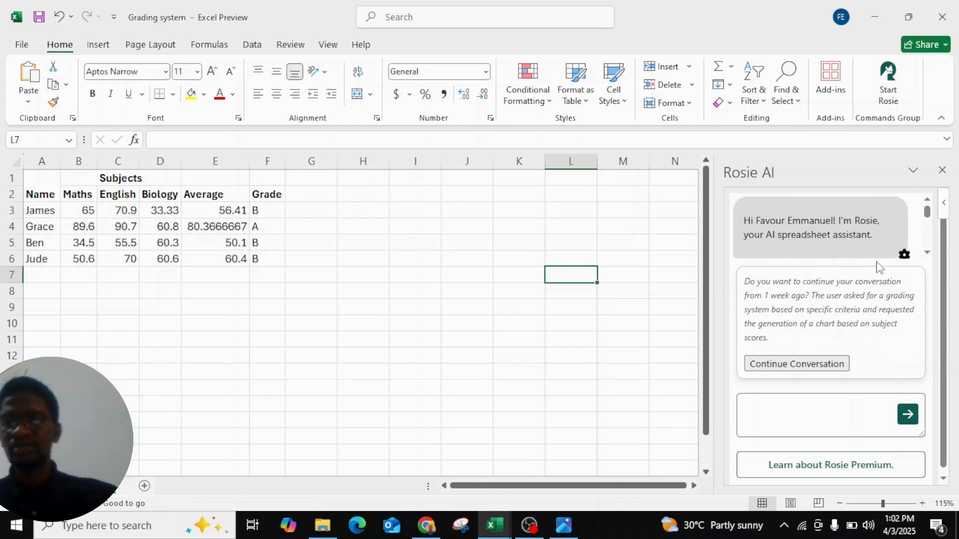
left_click(817, 420)
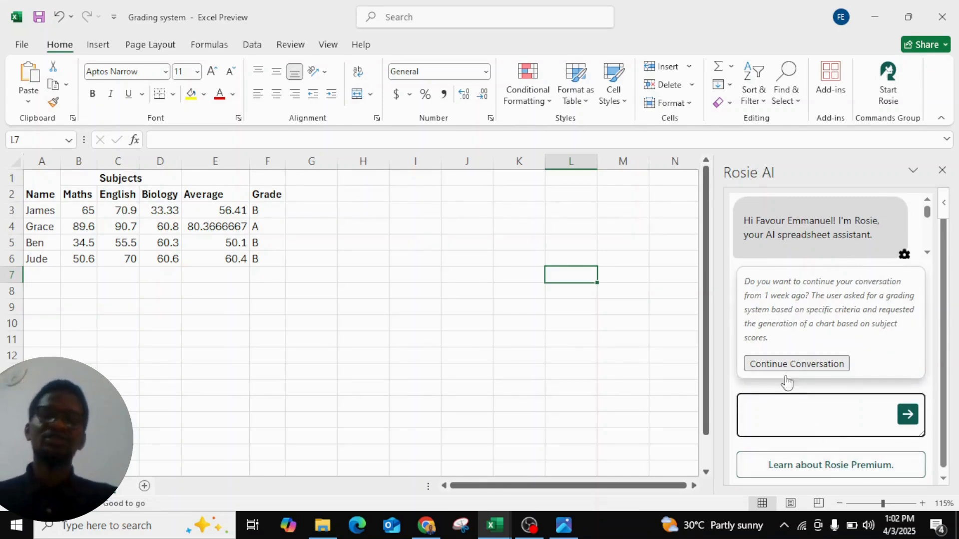
- Select the grades in F3:F6 and clear the grade formula in F3
left_click(74, 256)
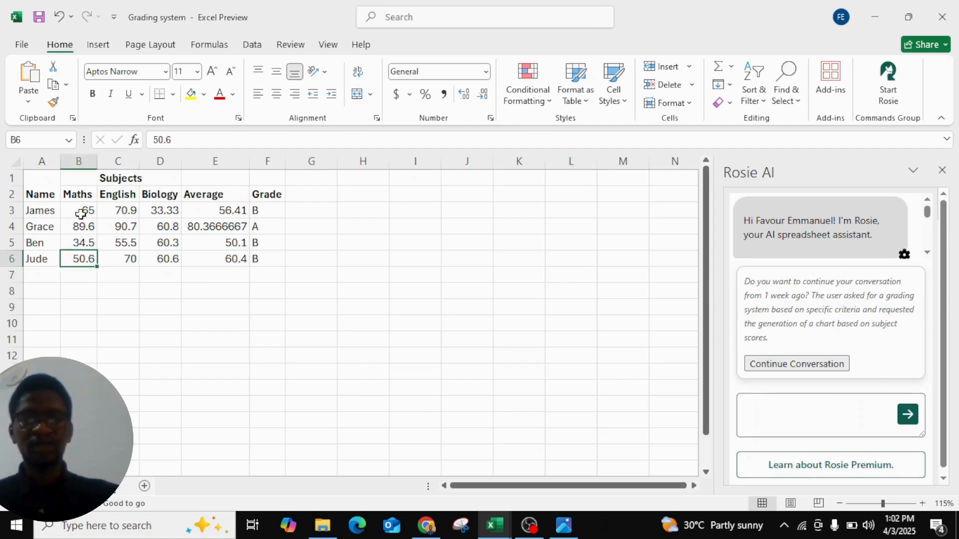
left_click(253, 229)
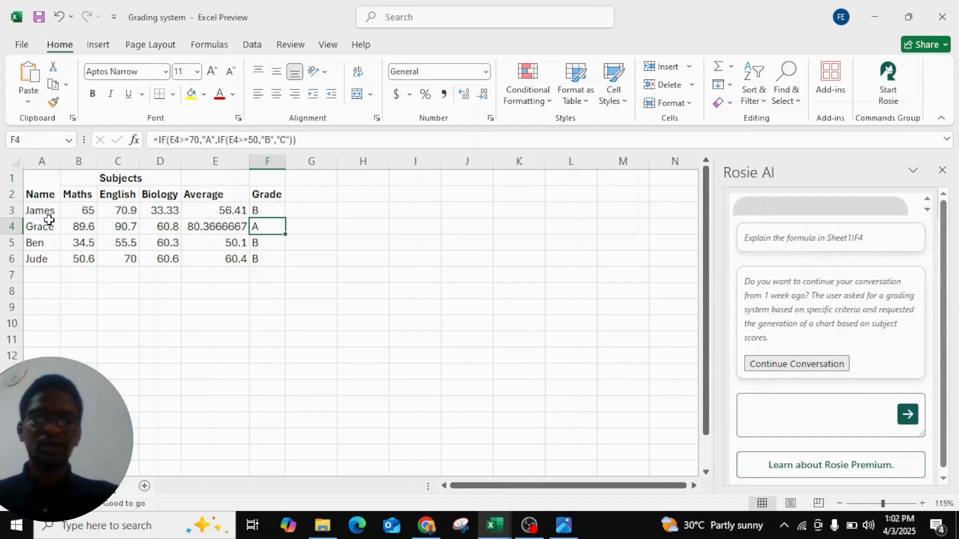
left_click(265, 209)
left_click_drag(268, 209, 258, 261)
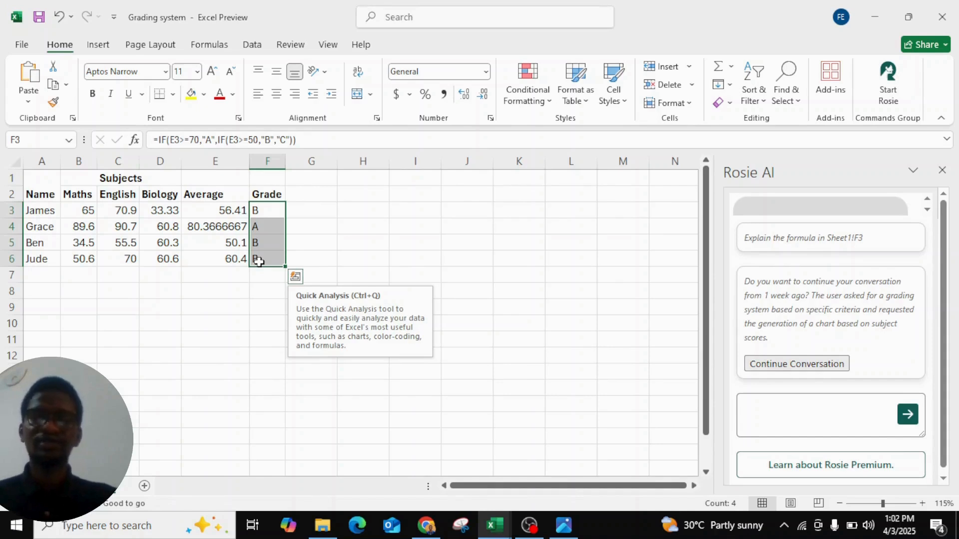
key("BackSpace")
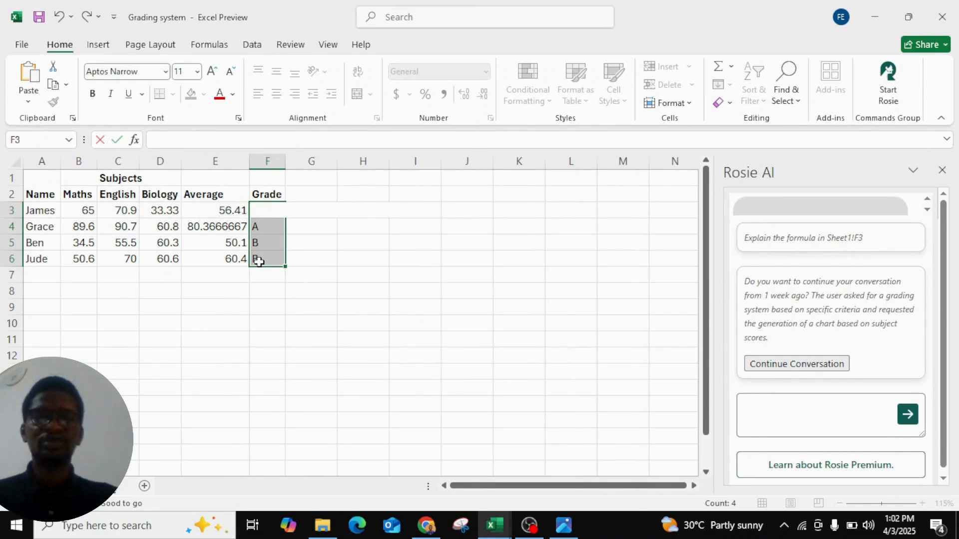
key("Return")
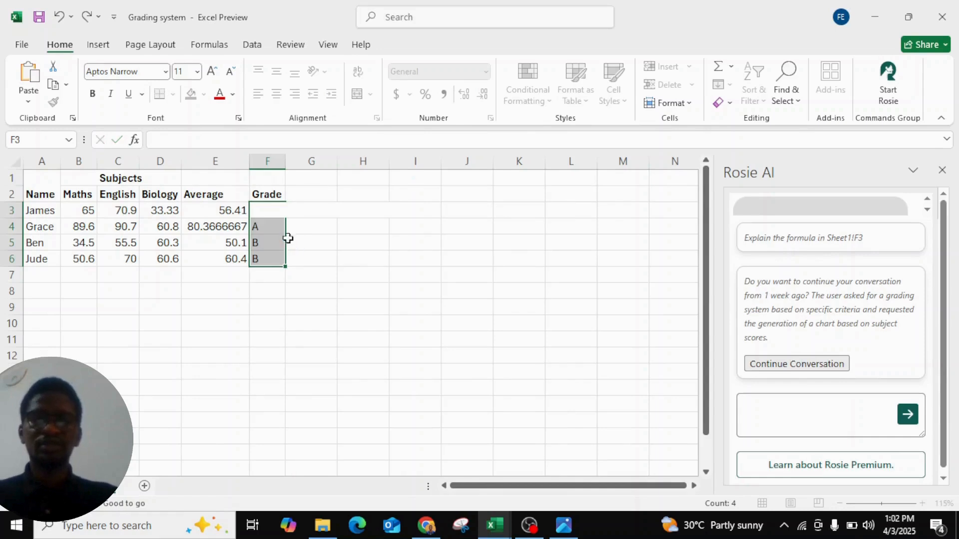
left_click(294, 255)
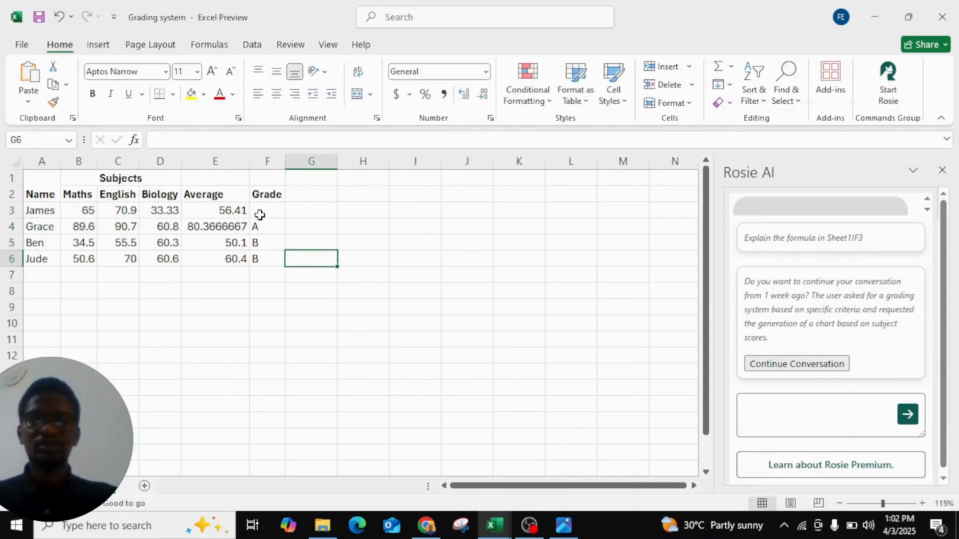
- Clear the remaining grades from F3:F6 so the Grade column is empty
left_click(285, 270)
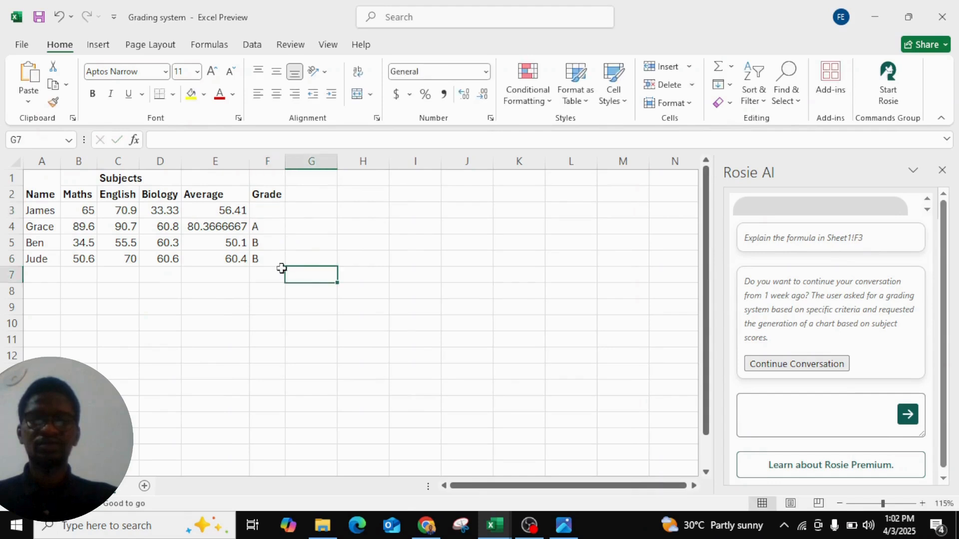
left_click_drag(265, 213, 267, 256)
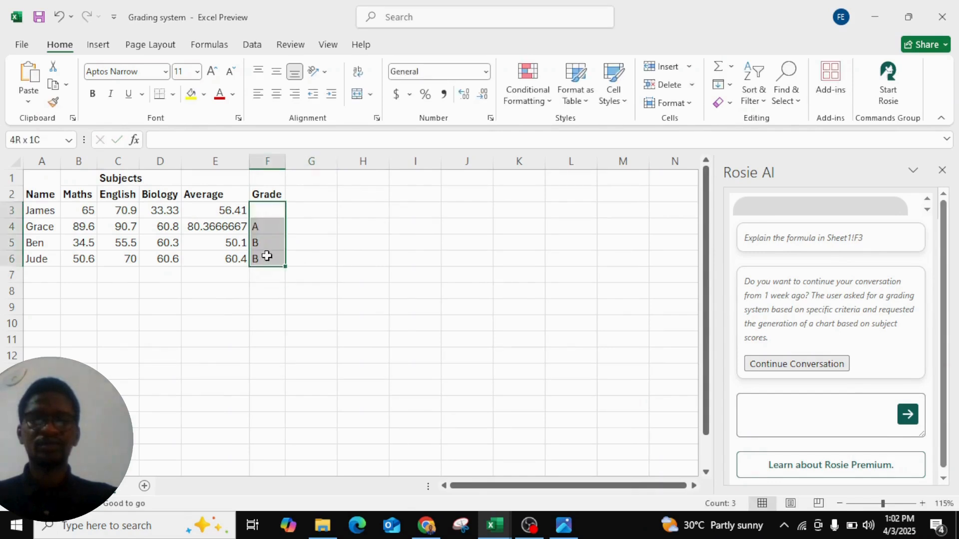
key("Delete")
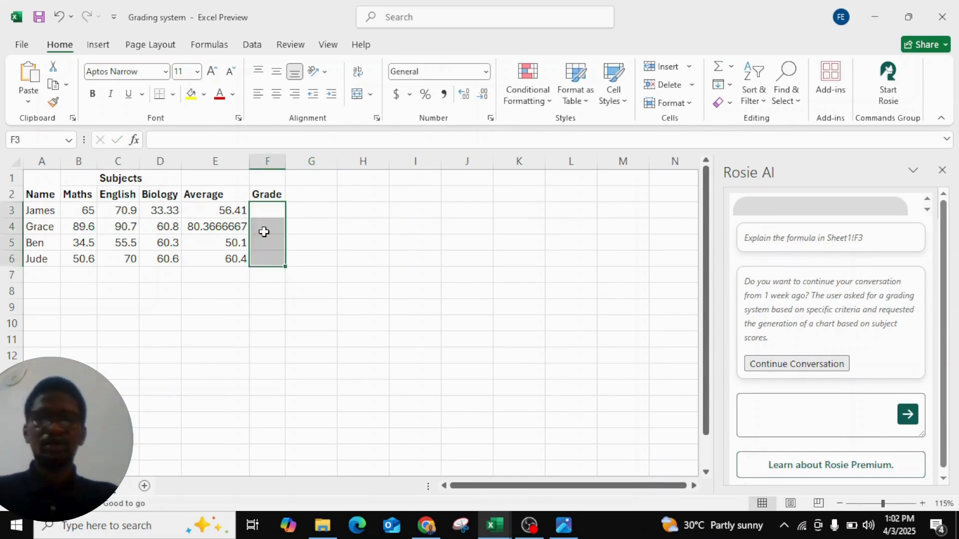
left_click(318, 230)
- Select cell F5 and begin the Rosie AI prompt with "grade this stident based on the average score;"
left_click(771, 426)
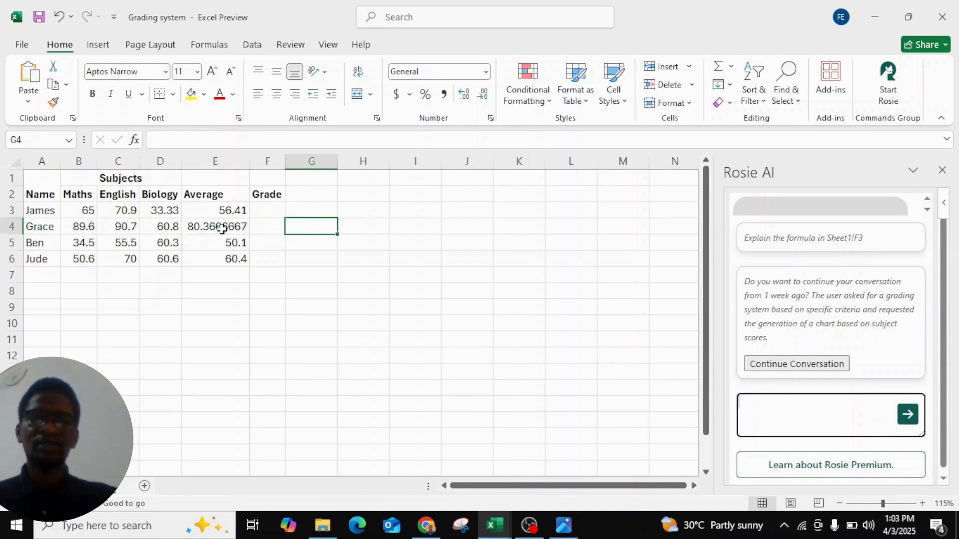
left_click(256, 225)
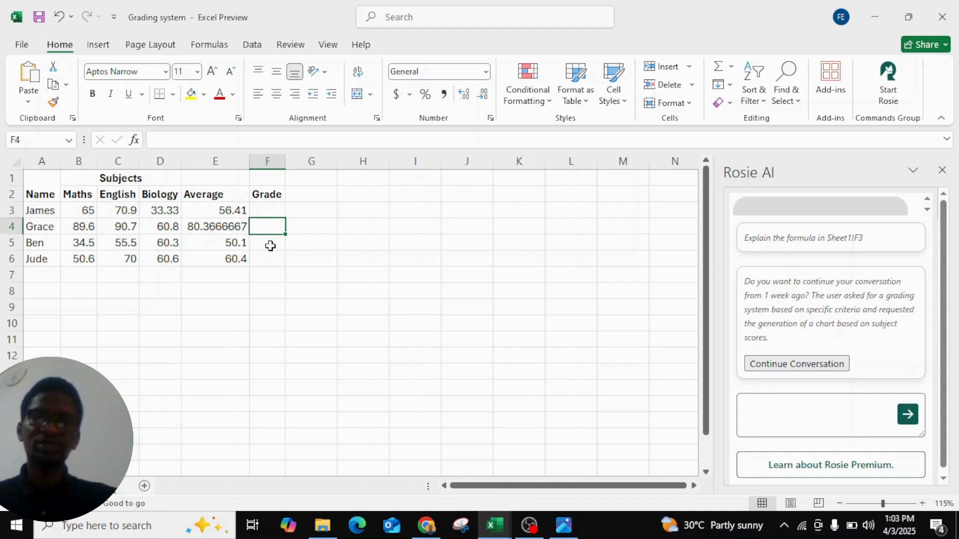
left_click(270, 245)
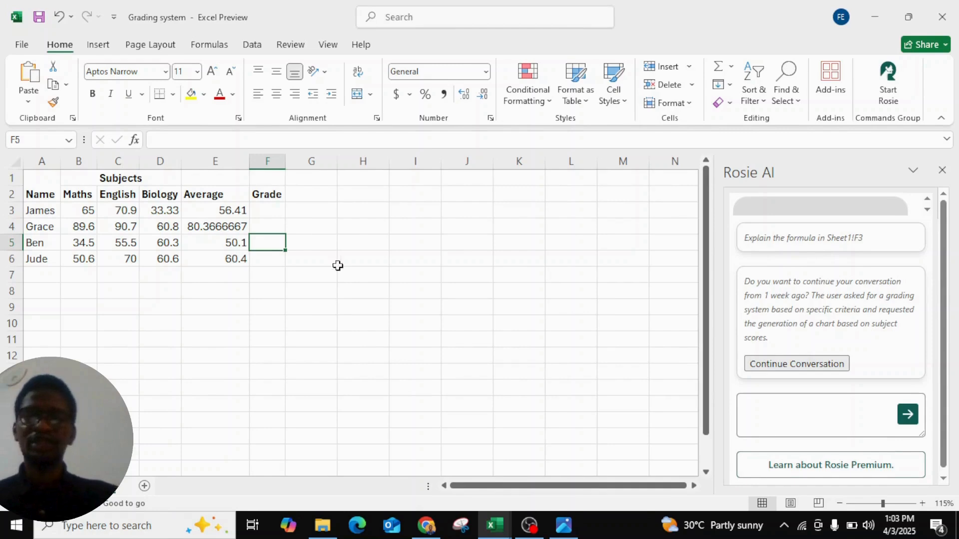
left_click(764, 413)
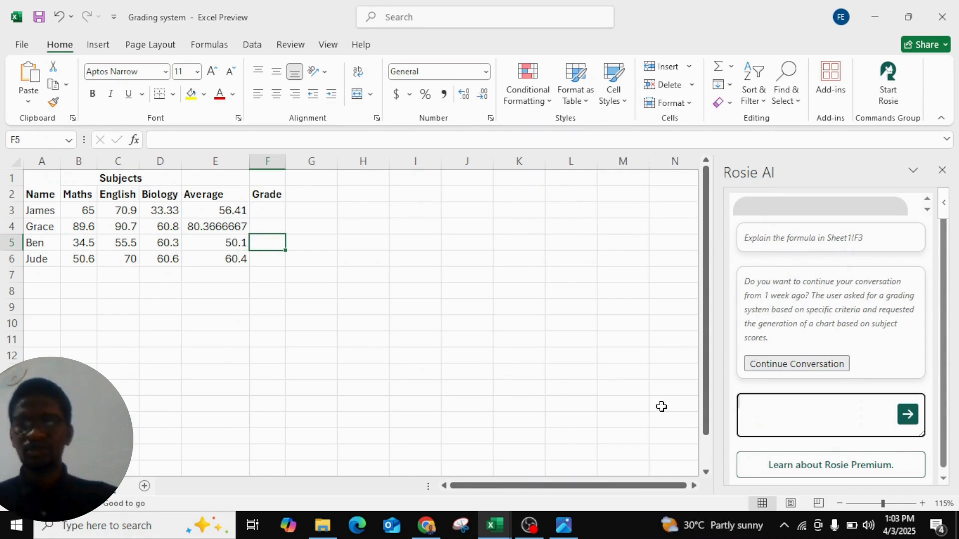
type("grade")
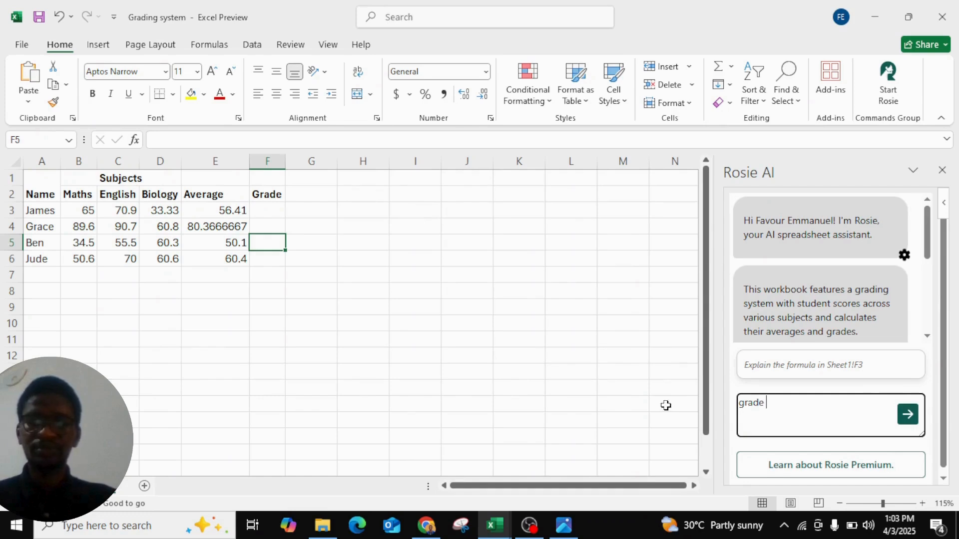
type(" the ist")
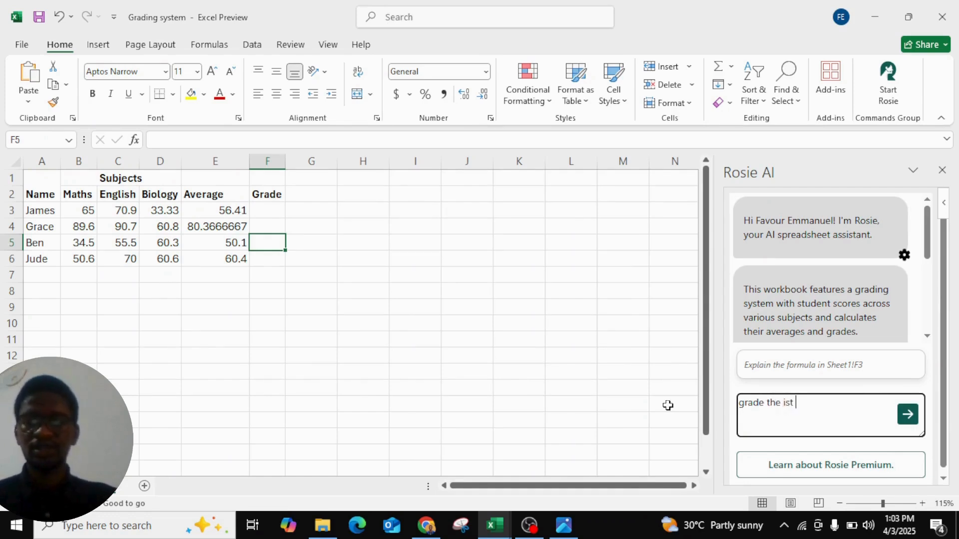
key("BackSpace")
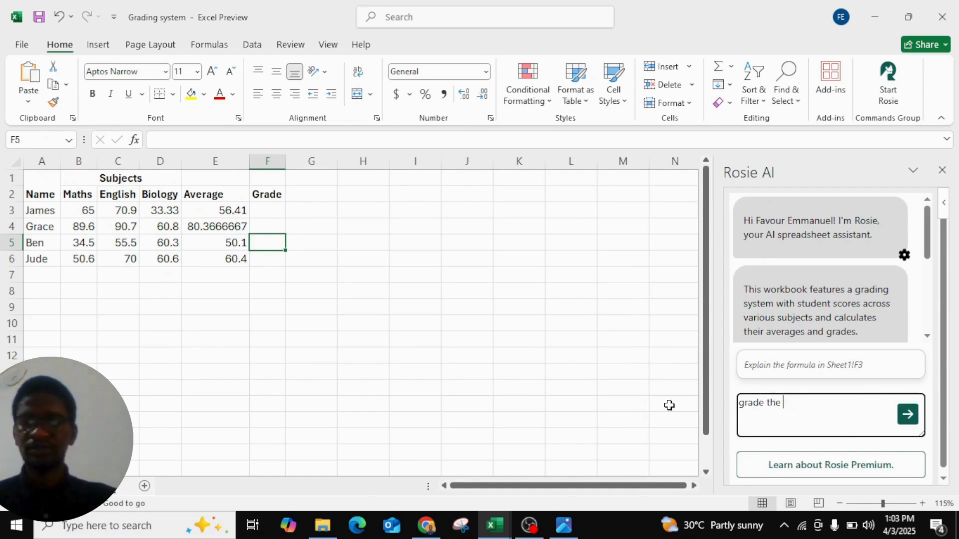
key("BackSpace")
key("BackSpace")
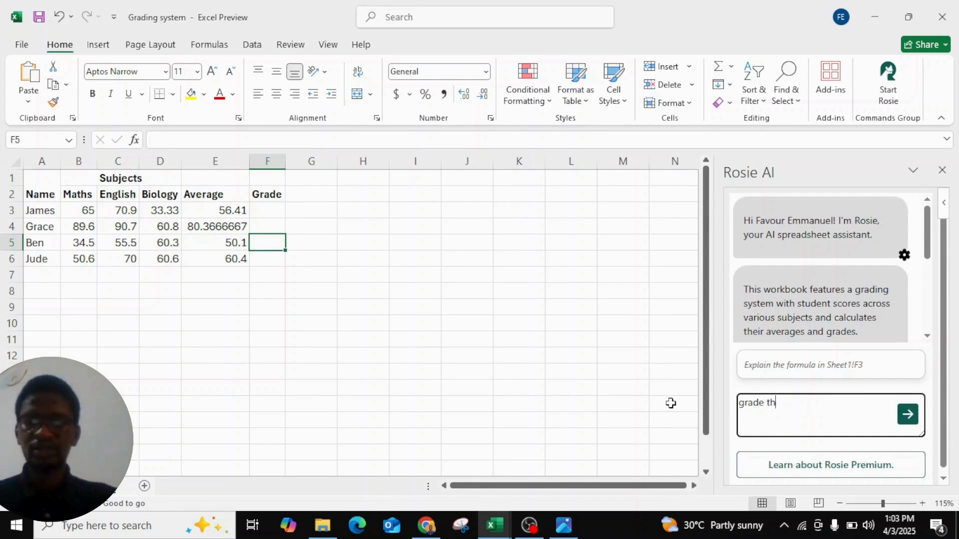
type("is stident based o the")
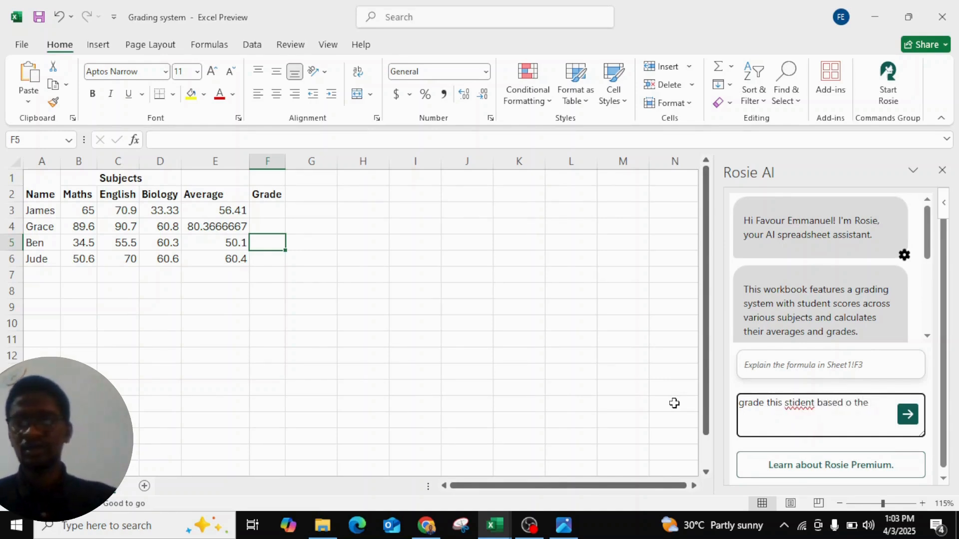
type(" the")
type(" avar")
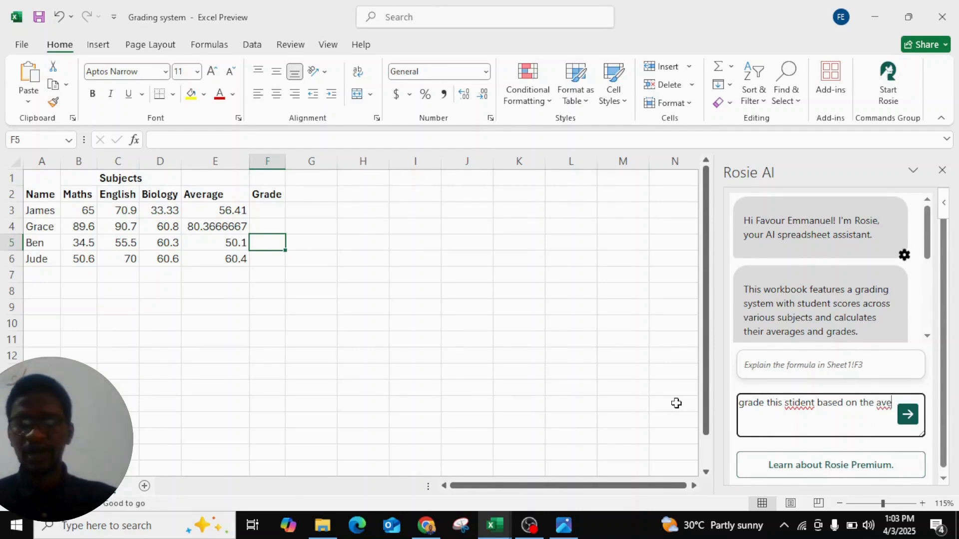
type("vrage")
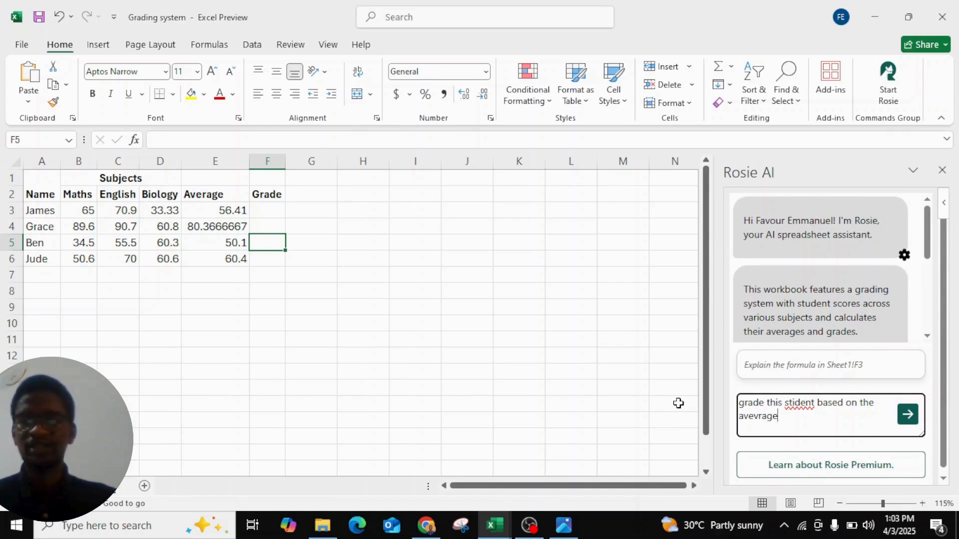
key("BackSpace")
key("BackSpace")
key("BackSpace")
key("BackSpace")
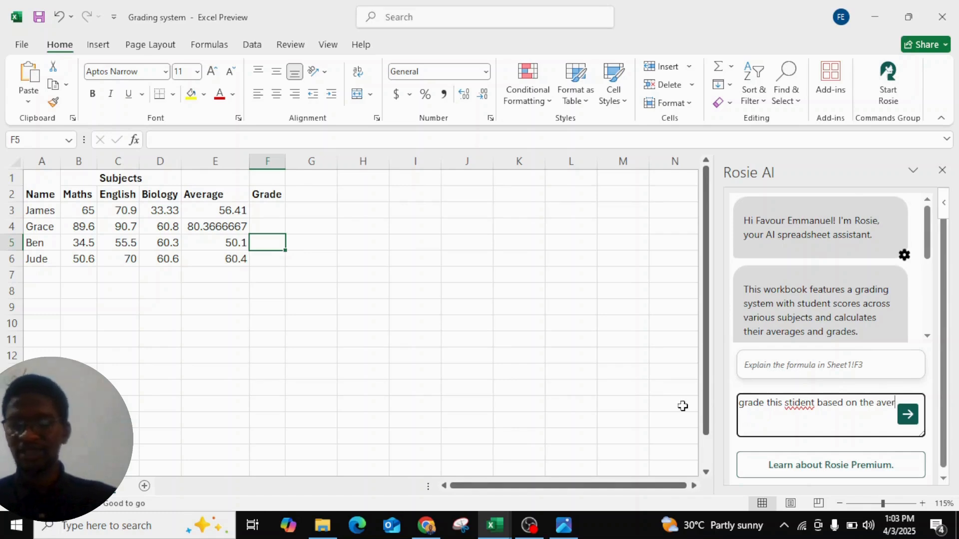
type("age score")
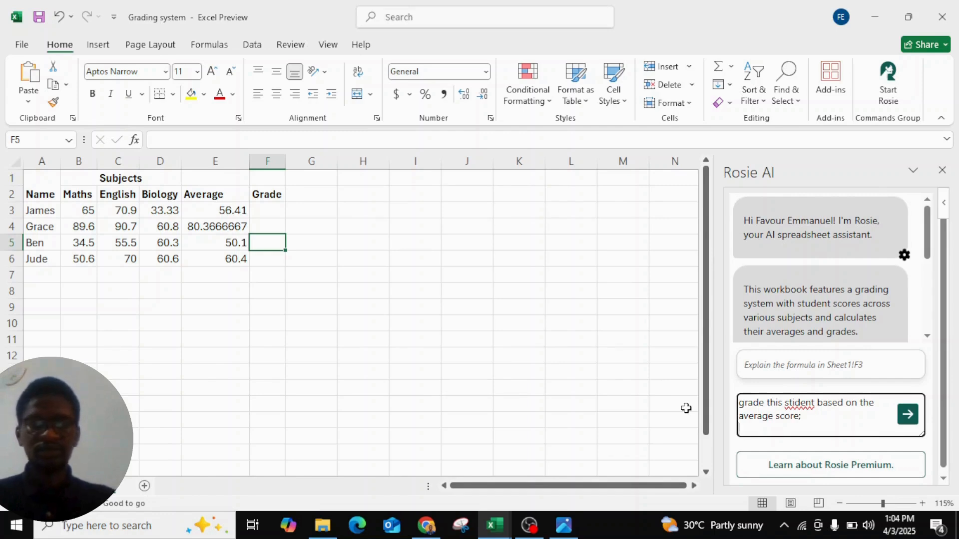
- Add the first grading rule to the prompt on its own line: "if scroe is greater or equal to 70, A"
type("; i")
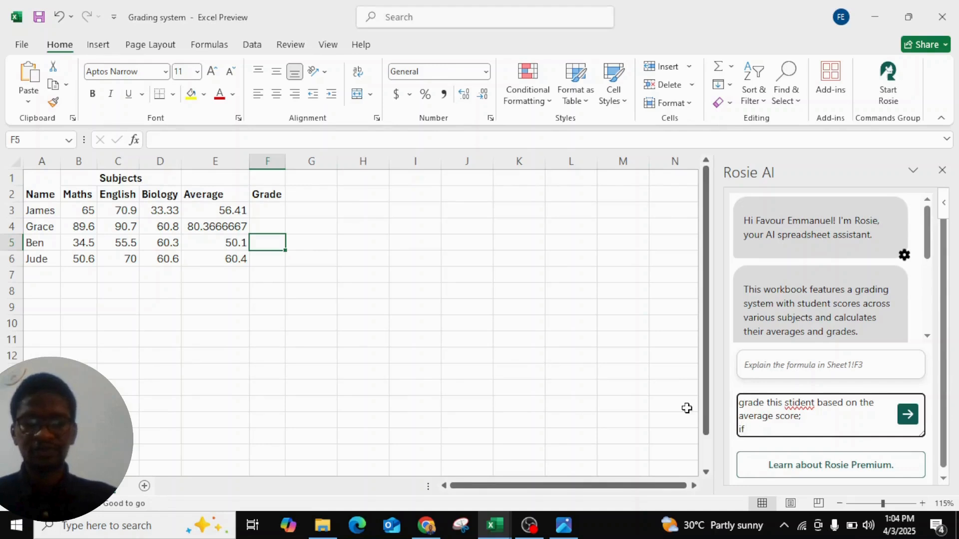
type("f scroe ")
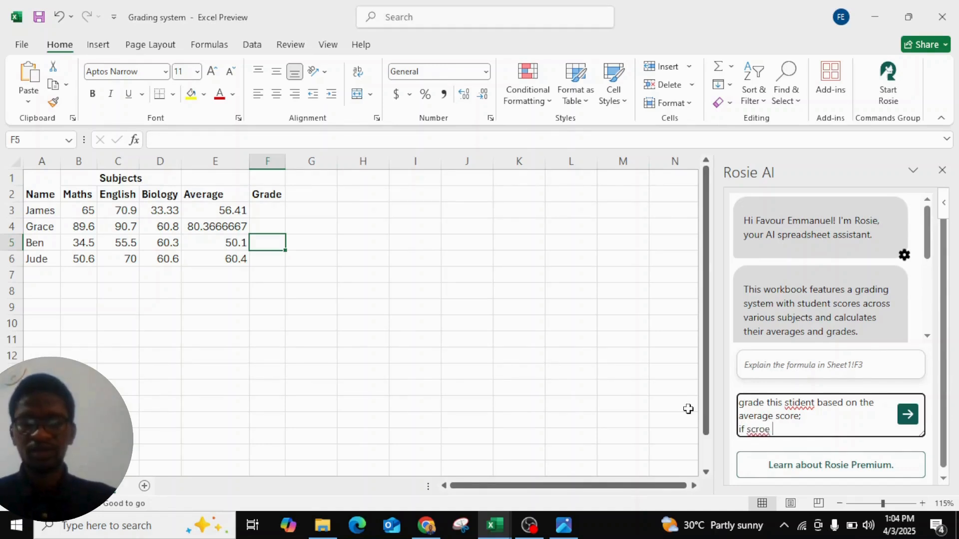
type("is great")
type("or equ")
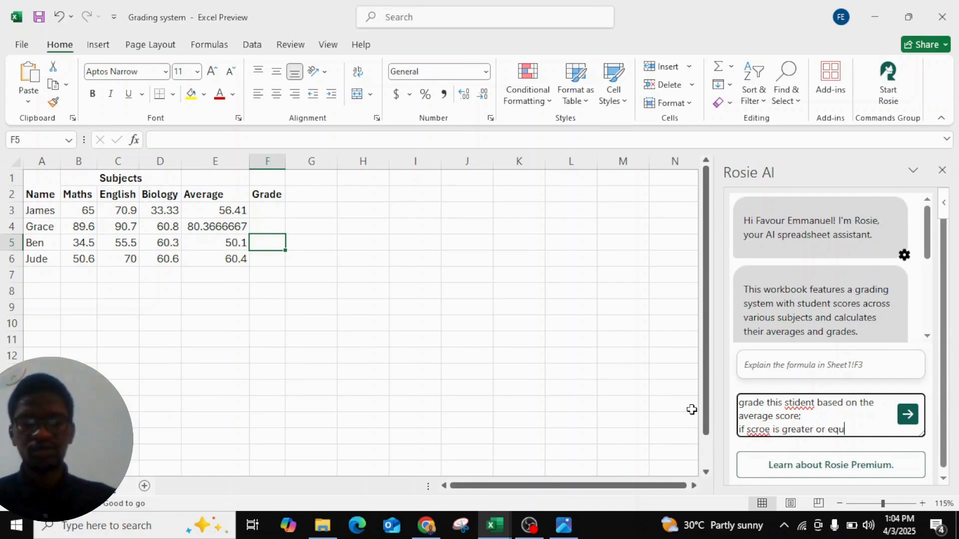
type("al to ")
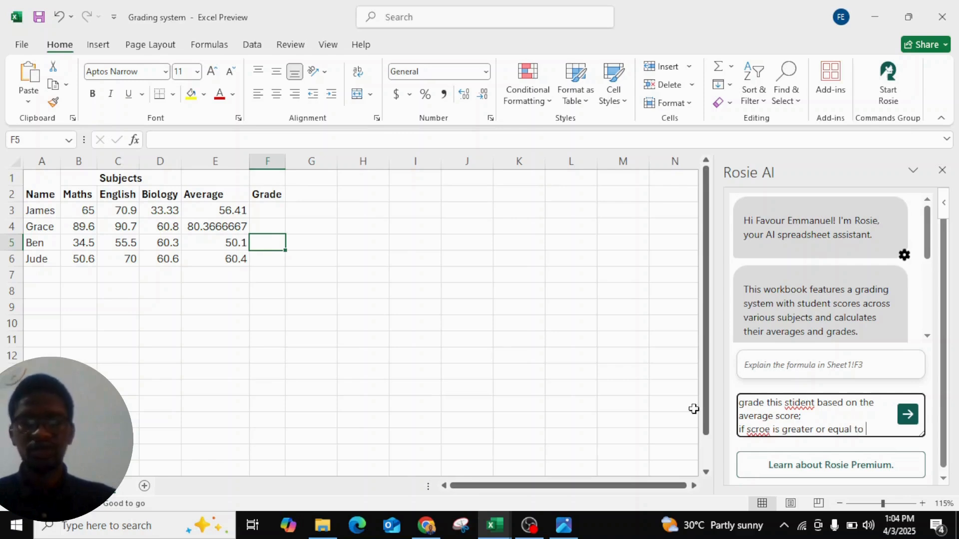
type("70, A")
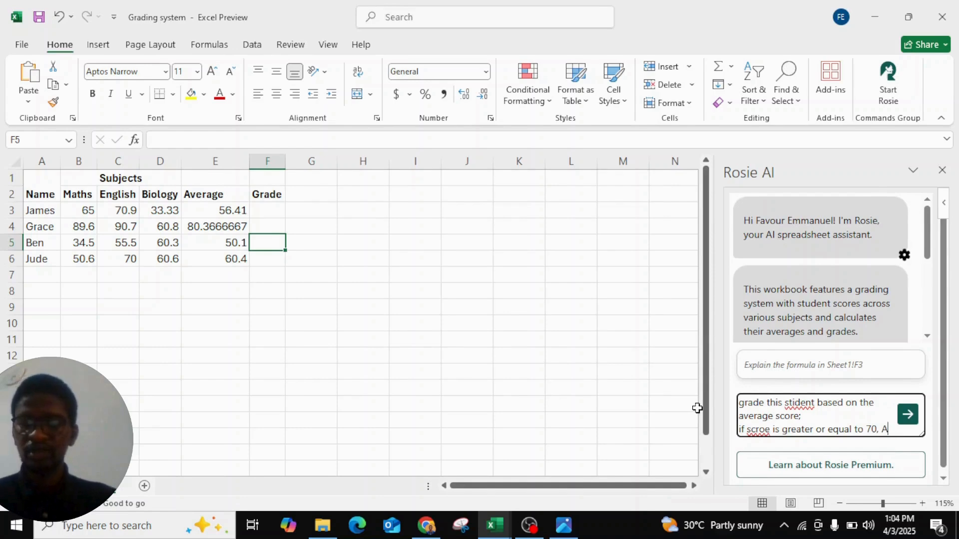
key("shift+Return")
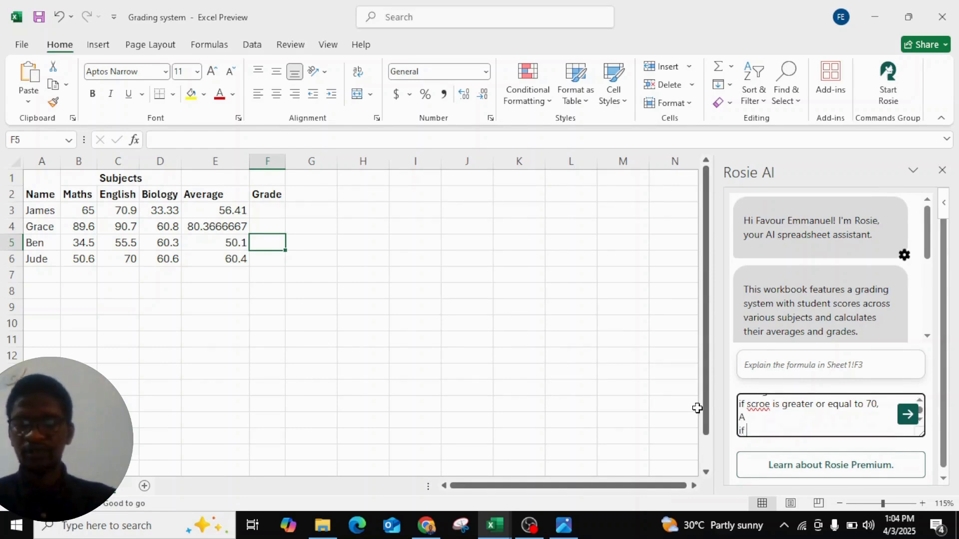
- Add the second grading rule to the prompt: "if score is greater or equal to 60, B,"
type("core i")
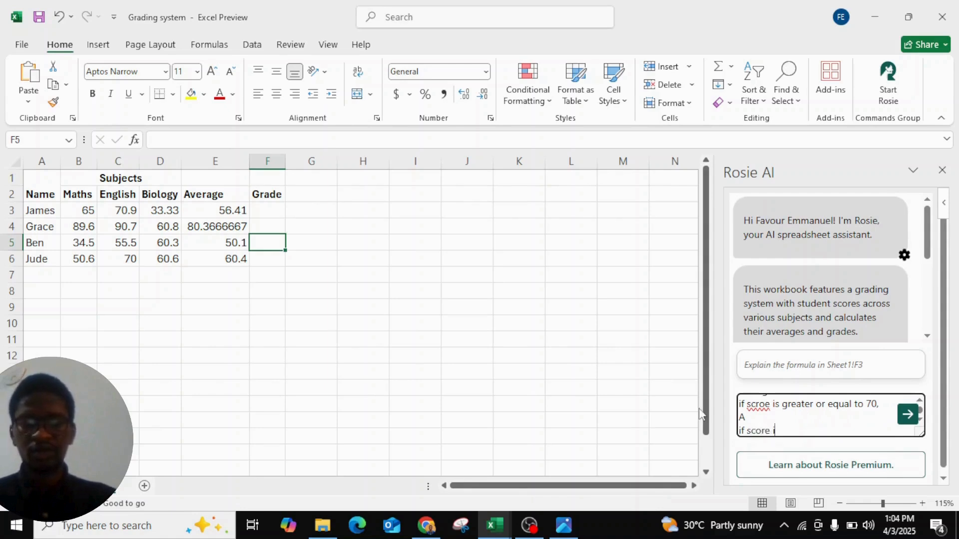
type("s gretae")
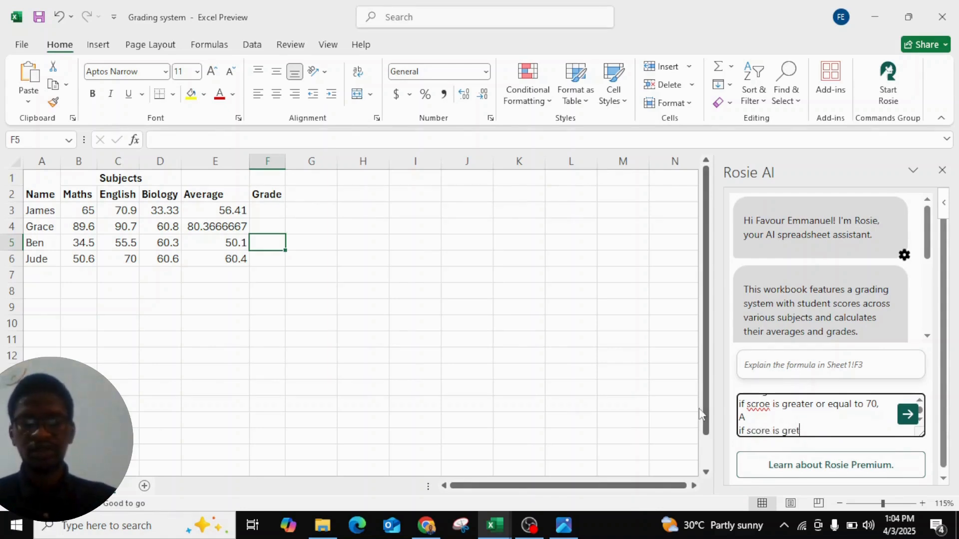
key("BackSpace")
key("BackSpace")
key("BackSpace")
type("ater or eqi")
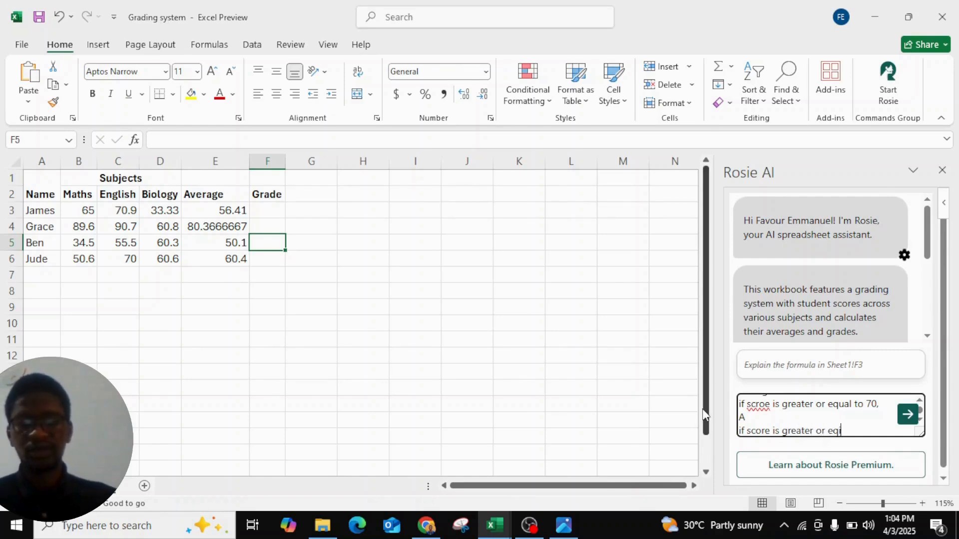
key("BackSpace")
type("or equal to ")
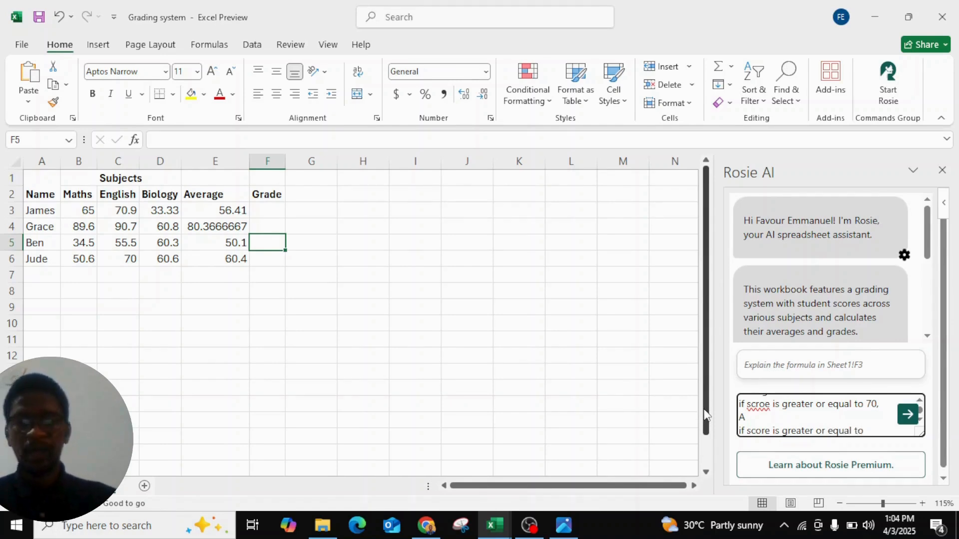
type("5o")
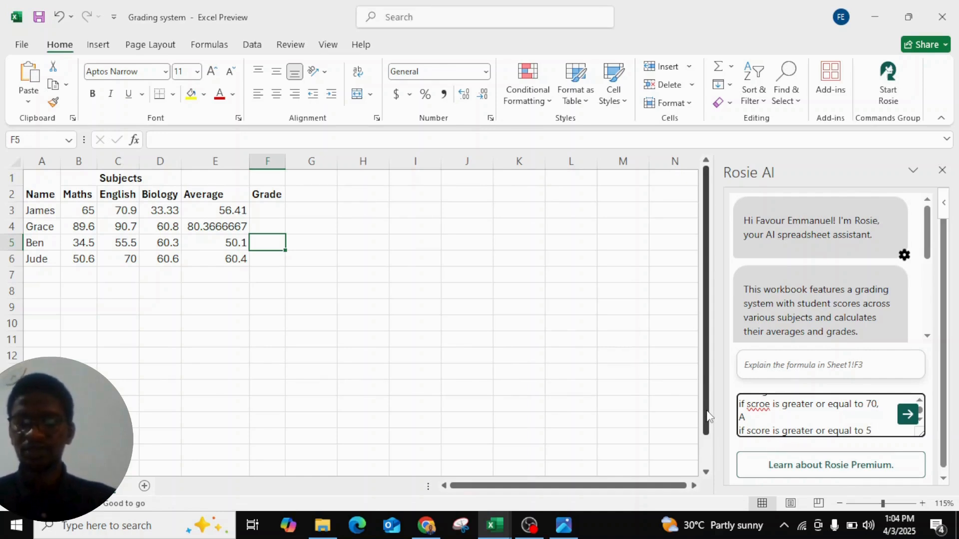
key("BackSpace")
type("6")
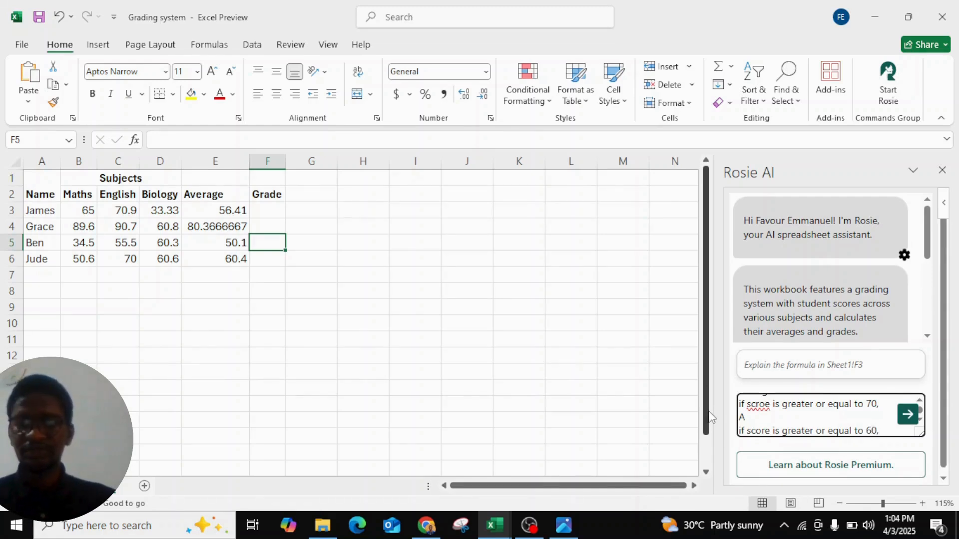
type("0,")
key("shift+Return")
type("B")
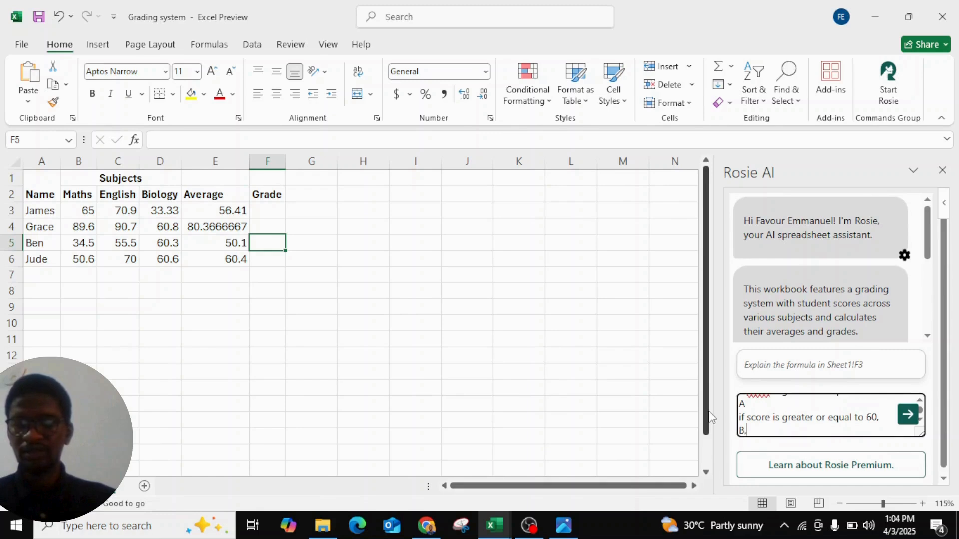
type(",")
- Add the rule "if score is less than 59, C" on a new line, send the prompt to Rosie and read its reply
key("shift+Return")
type("if sc")
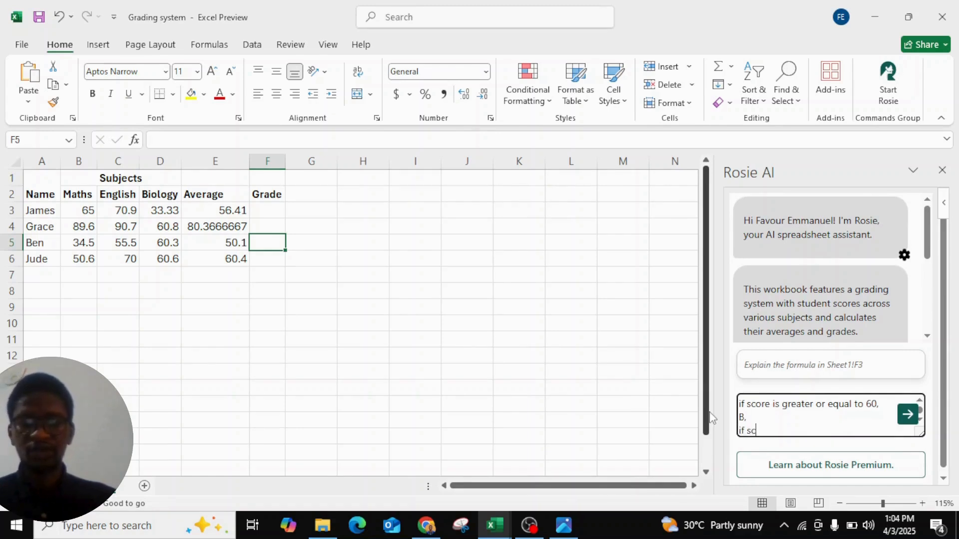
type("ore is ")
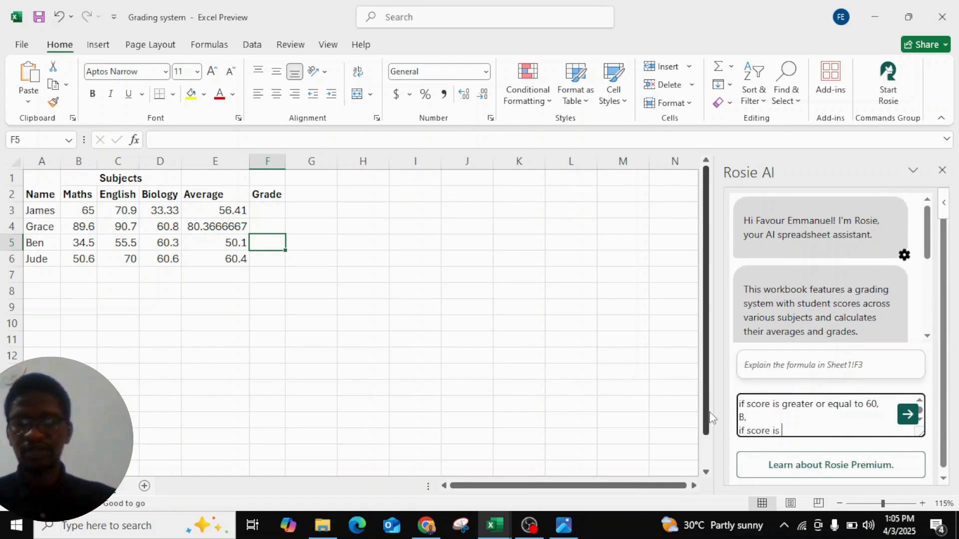
type("less than")
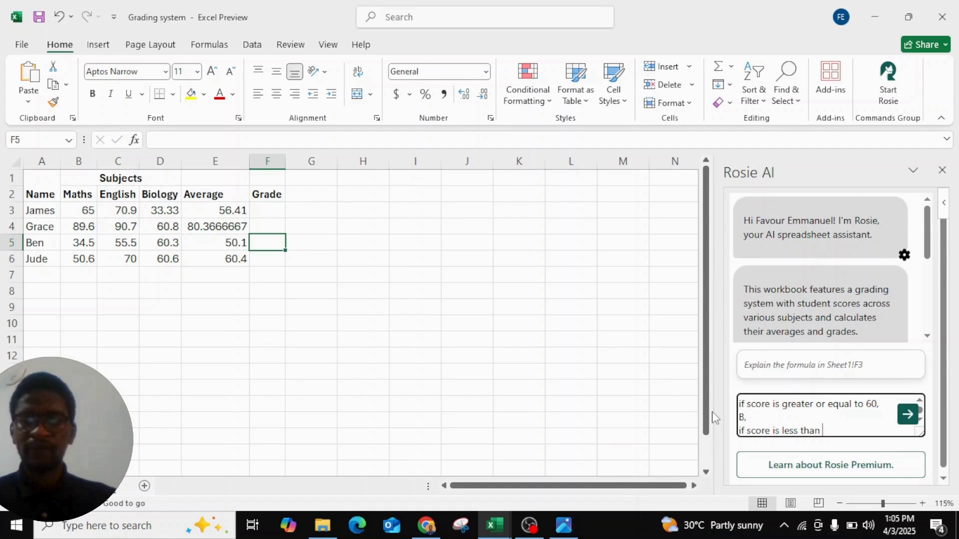
type("59, C")
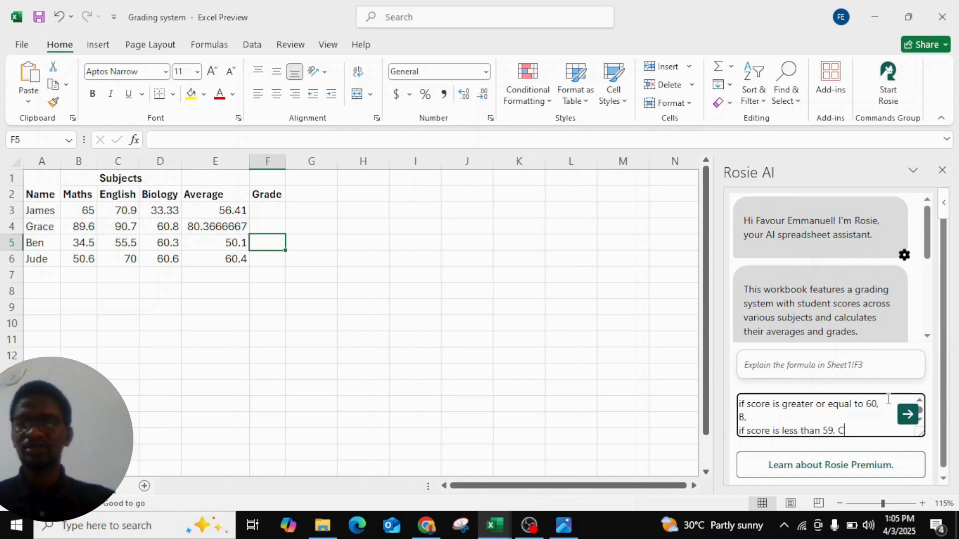
left_click(904, 414)
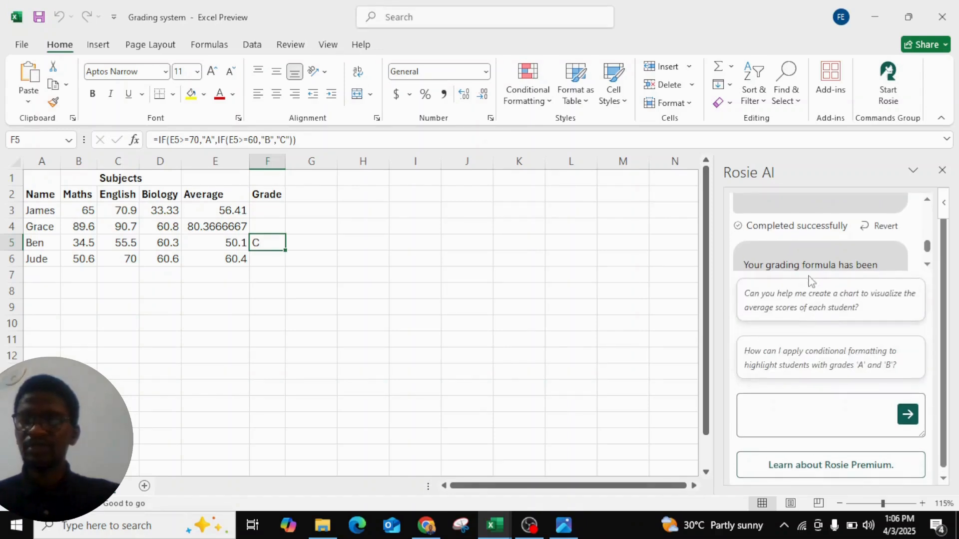
scroll(875, 270, "down", 2)
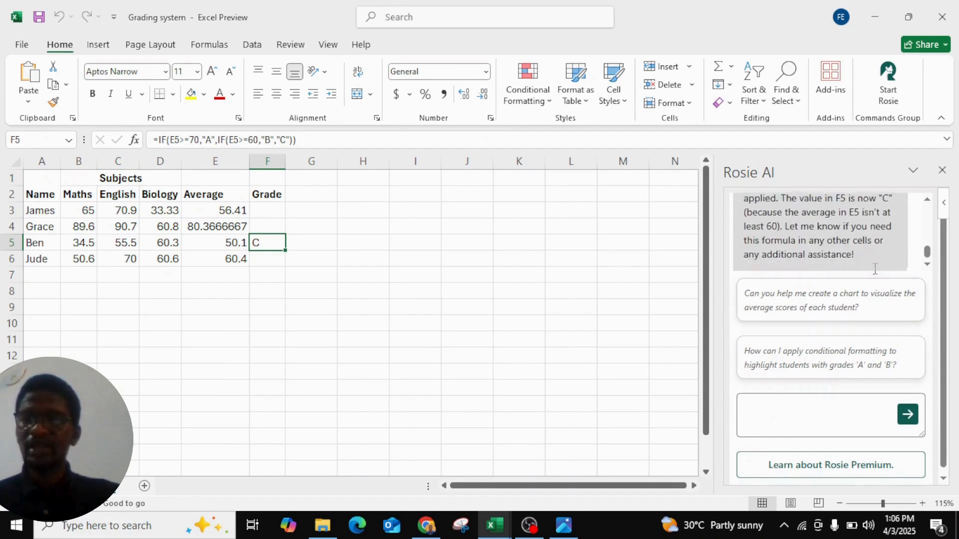
scroll(875, 271, "up", 1)
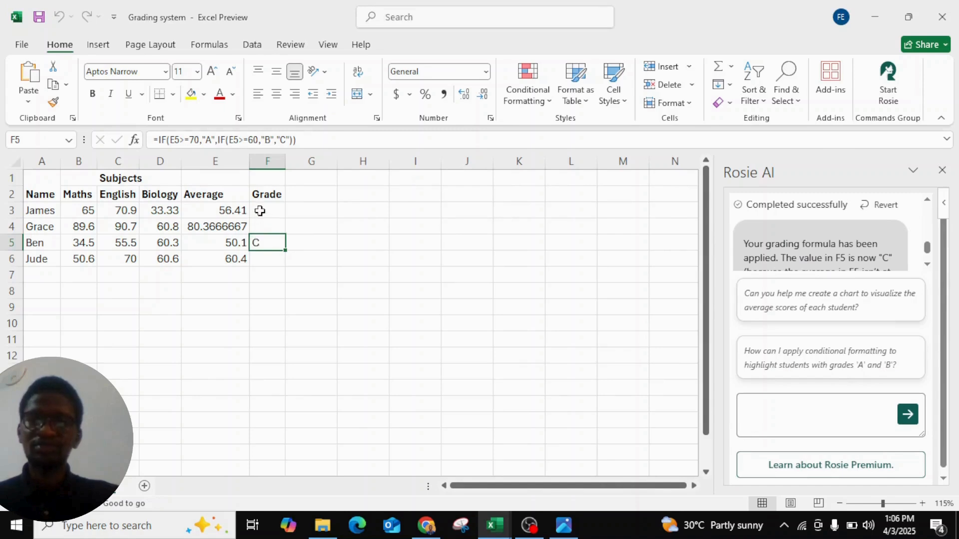
left_click_drag(260, 211, 264, 260)
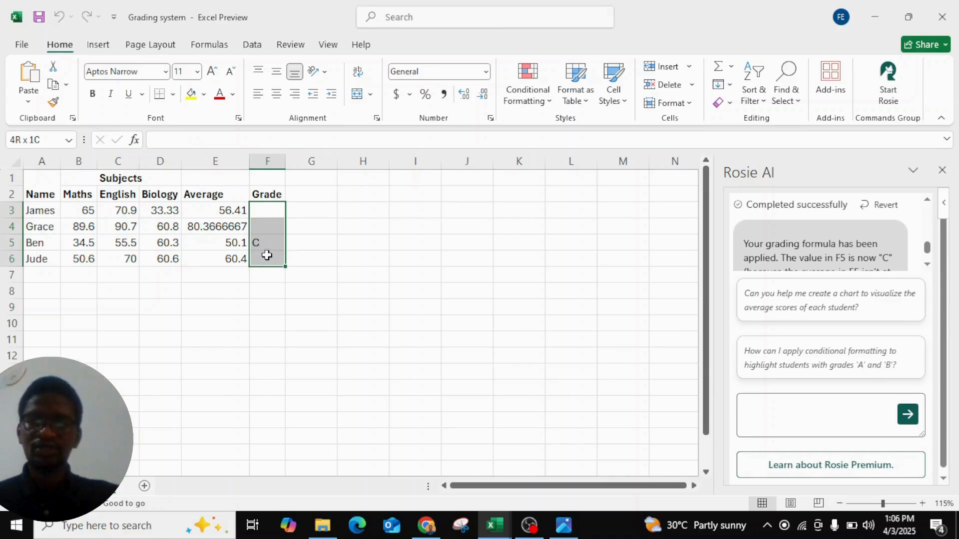
left_click_drag(267, 255, 267, 256)
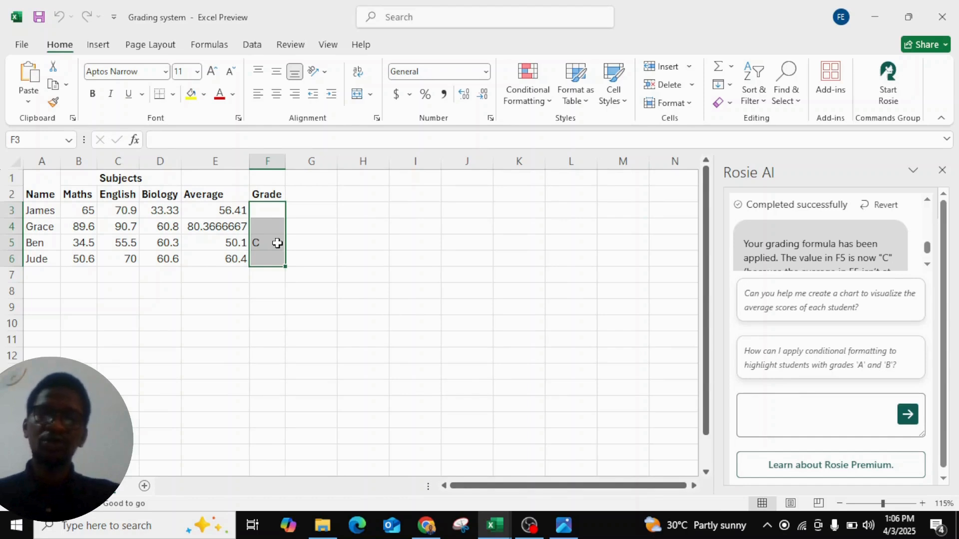
left_click(275, 243)
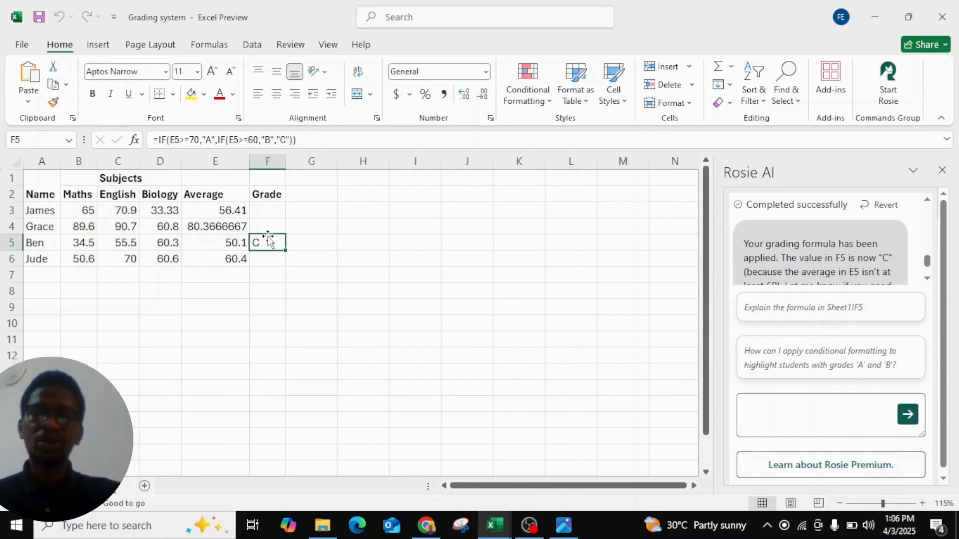
left_click(267, 212)
left_click_drag(267, 212, 273, 252)
left_click(274, 210)
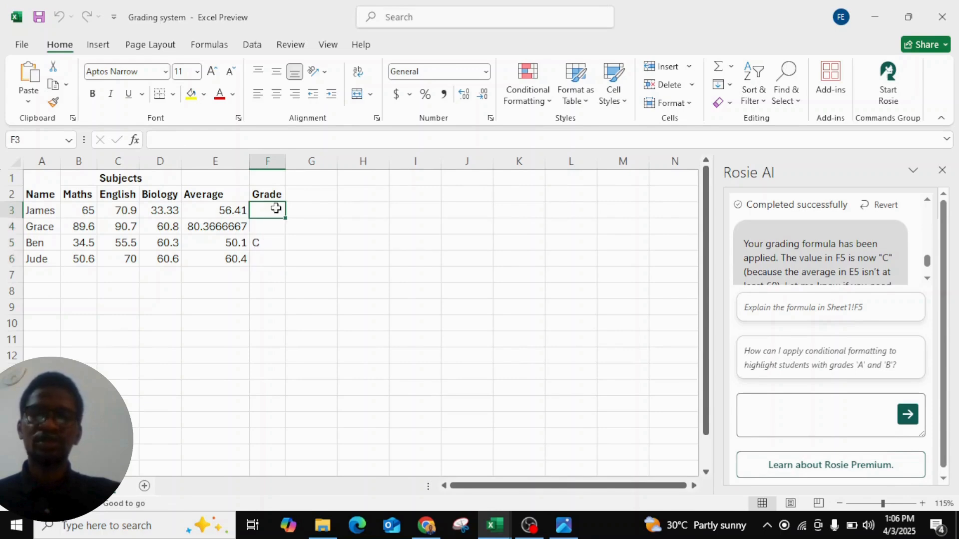
- Fill the grade formula from cell F5 down into F6
left_click(263, 244)
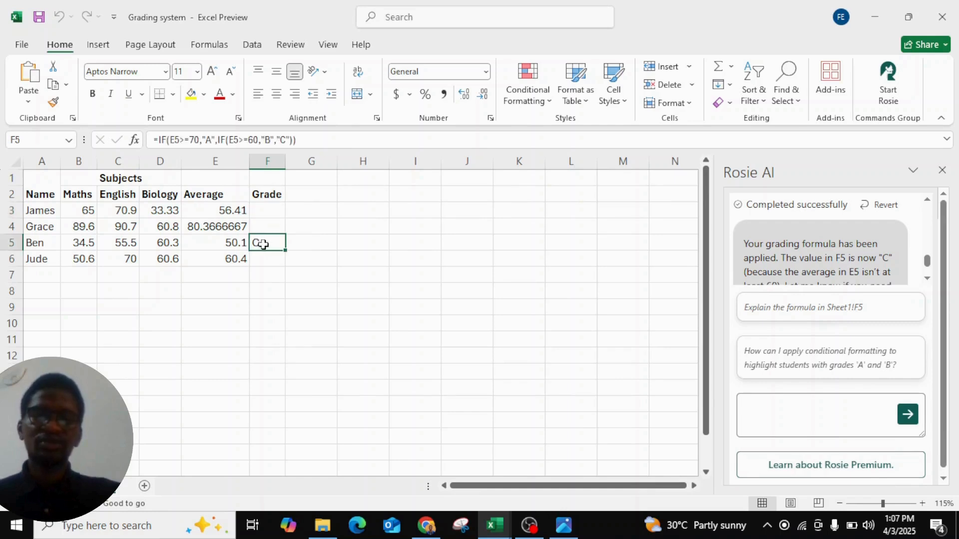
left_click_drag(263, 245, 262, 255)
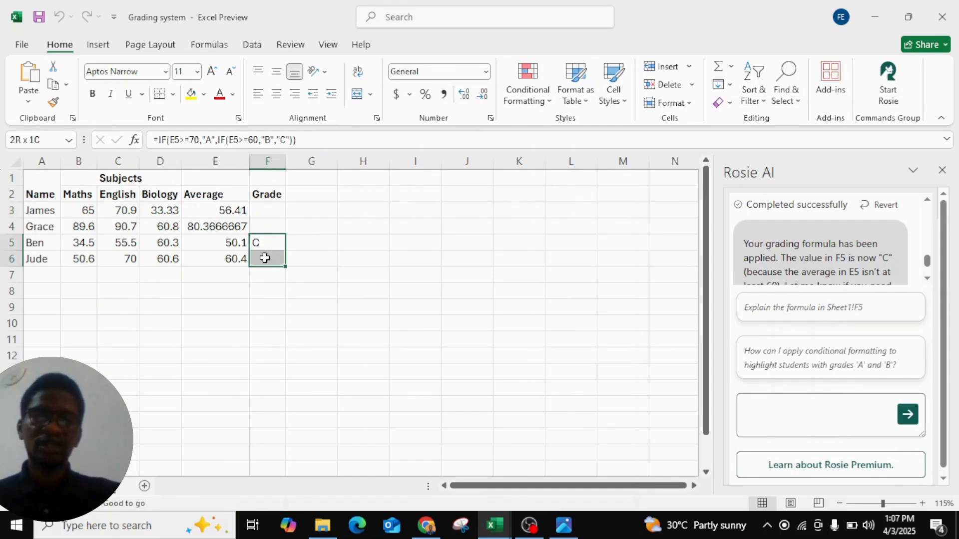
left_click(275, 248)
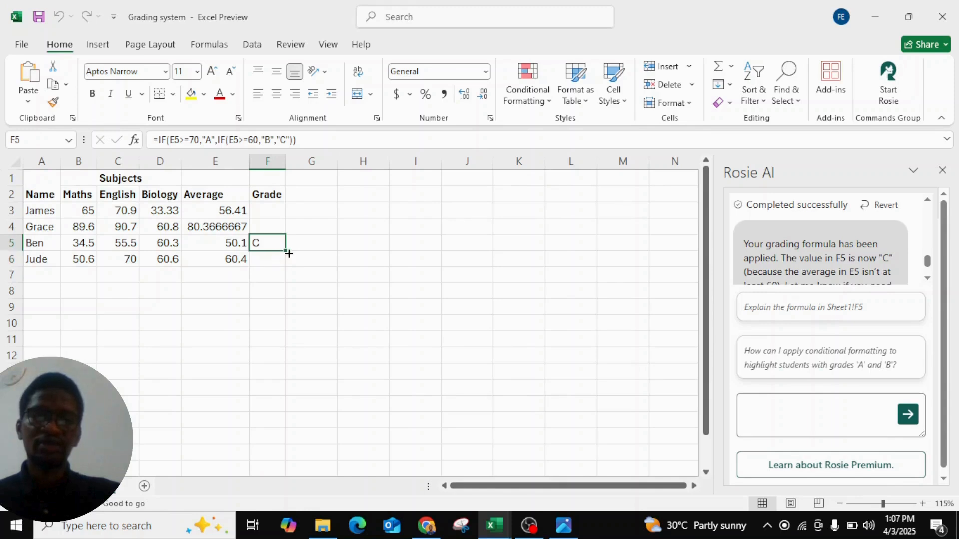
left_click_drag(285, 251, 283, 271)
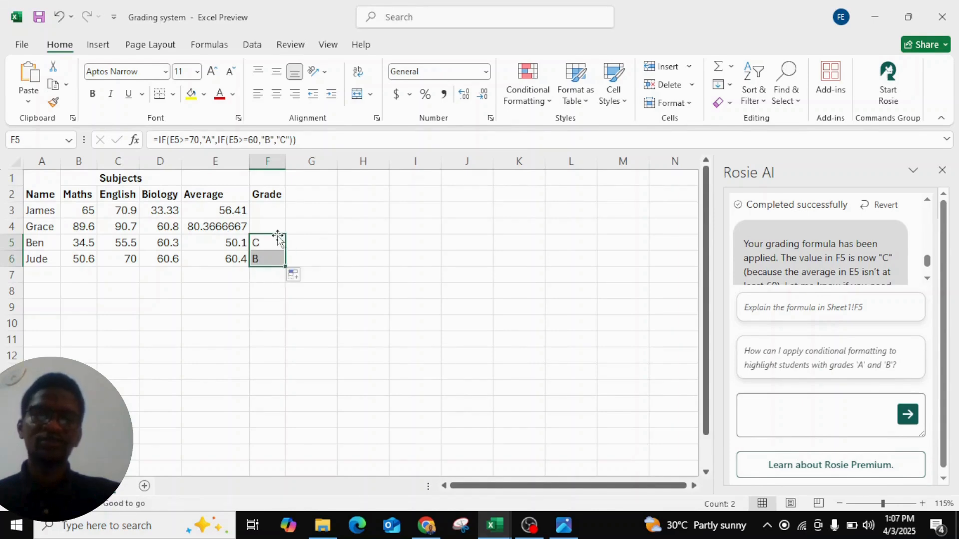
- Fill the grade formula from F6 upward through F3 so every student row has it
left_click(278, 210)
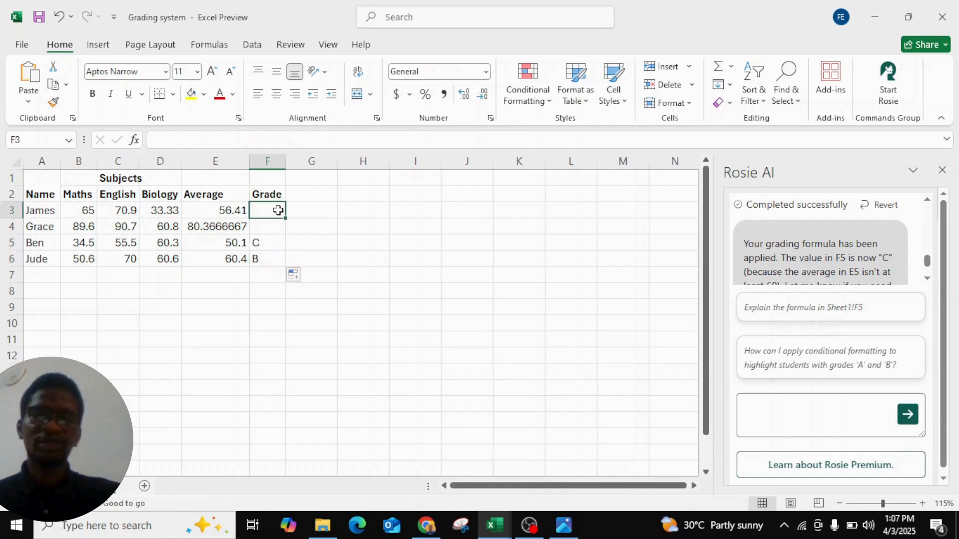
left_click(259, 260)
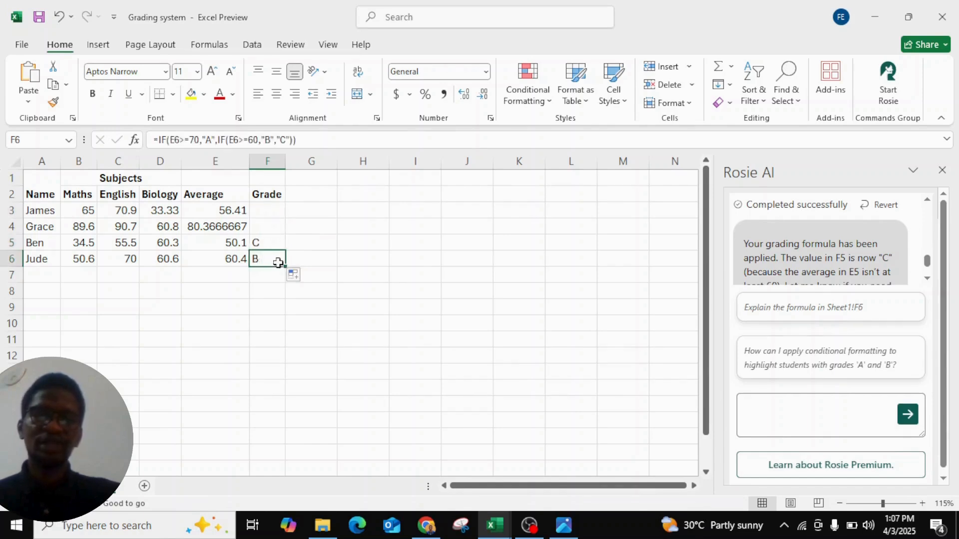
left_click_drag(284, 265, 296, 205)
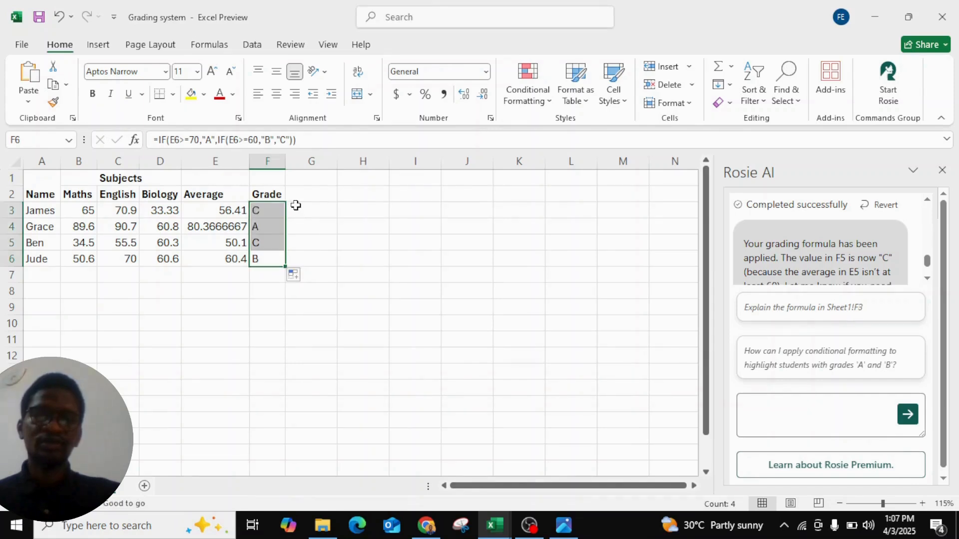
left_click(330, 272)
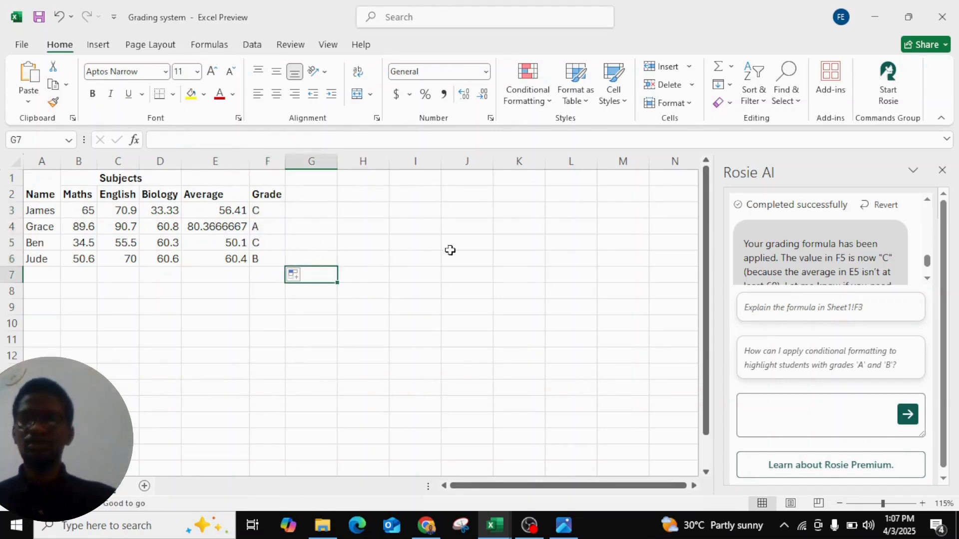
- Send Rosie the prompt "covert this to a chart for each subjects" and read its reply
scroll(867, 408, "down", 1)
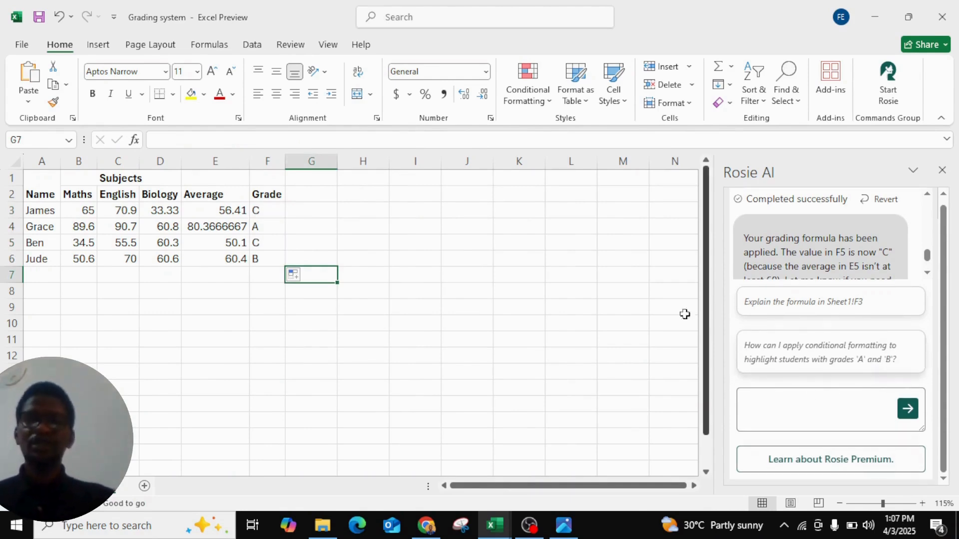
left_click(211, 244)
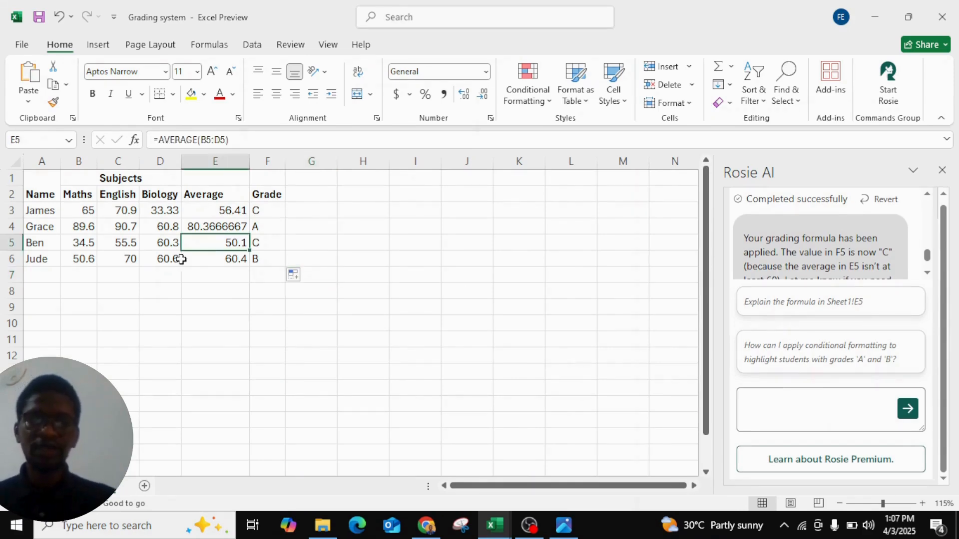
left_click(330, 246)
left_click(819, 405)
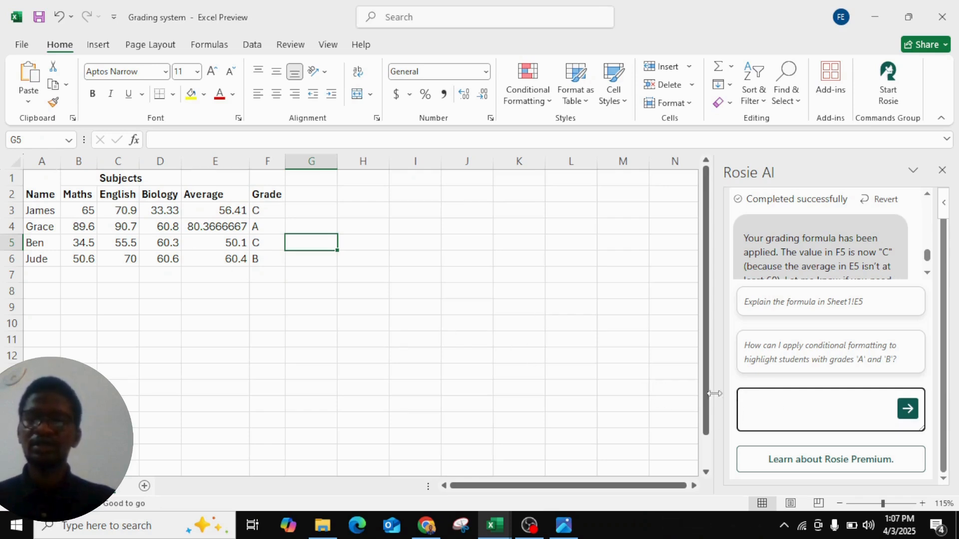
type("cover")
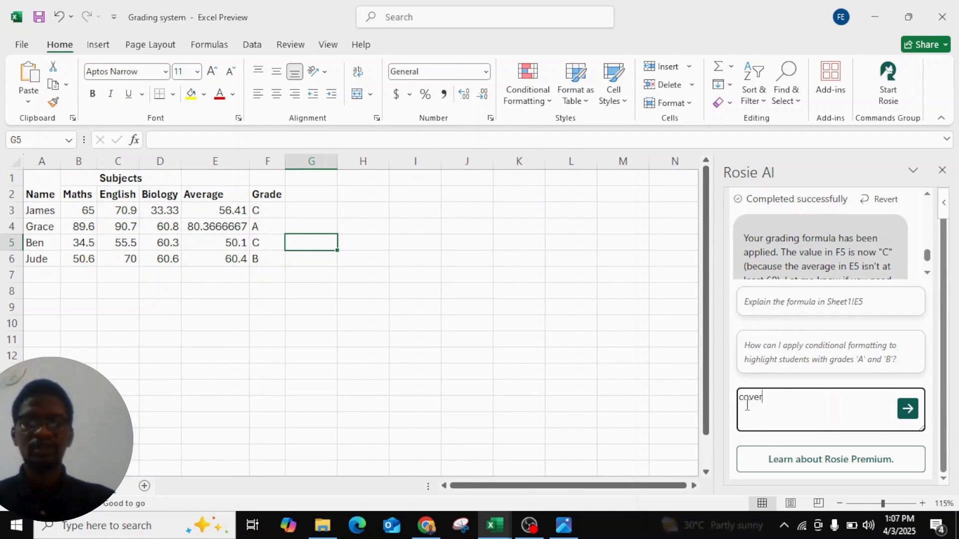
type("t this t")
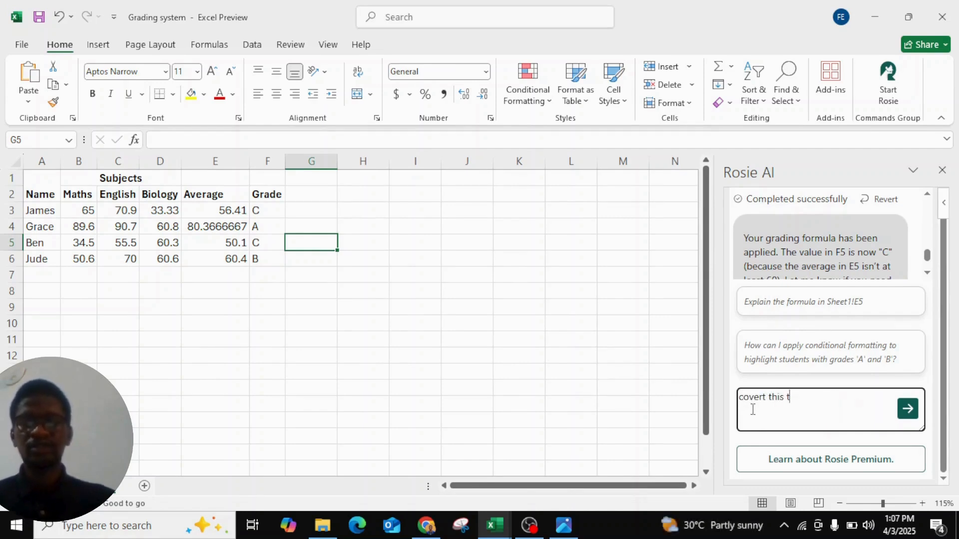
type("o a chart ")
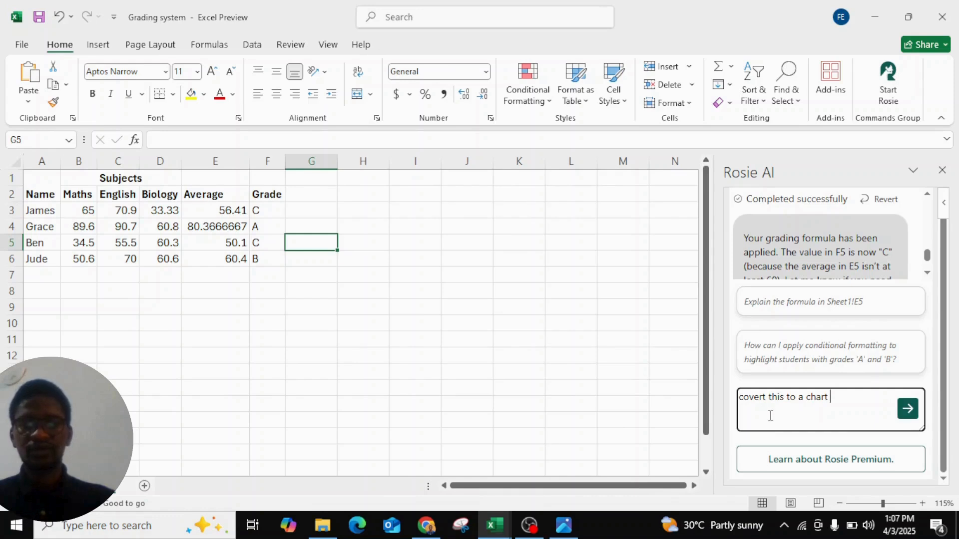
type("for each su")
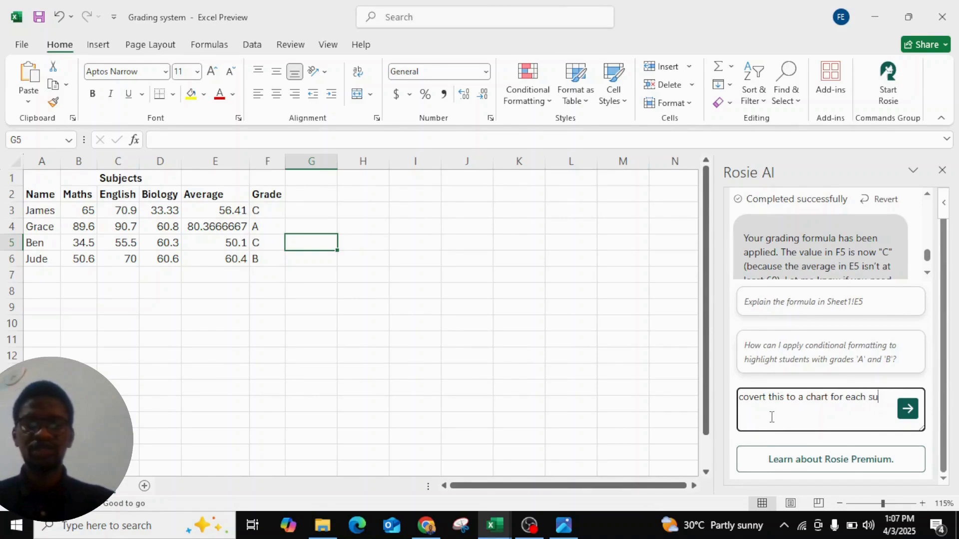
type("cts")
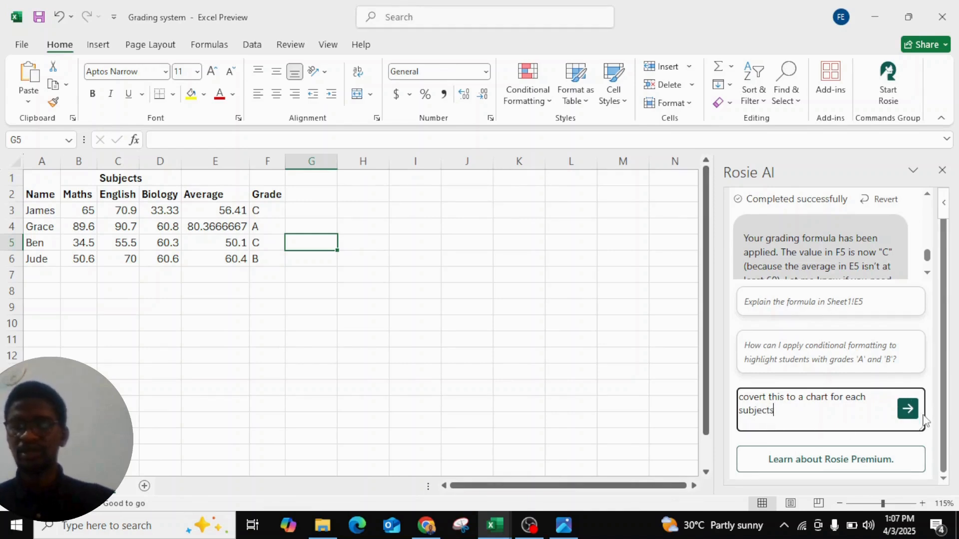
left_click(907, 409)
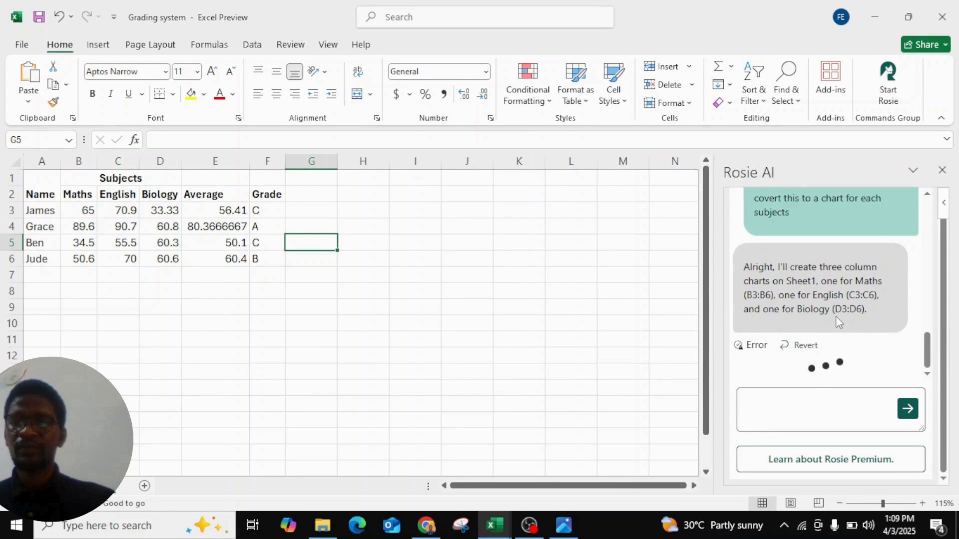
scroll(837, 316, "up", 2)
scroll(837, 316, "down", 2)
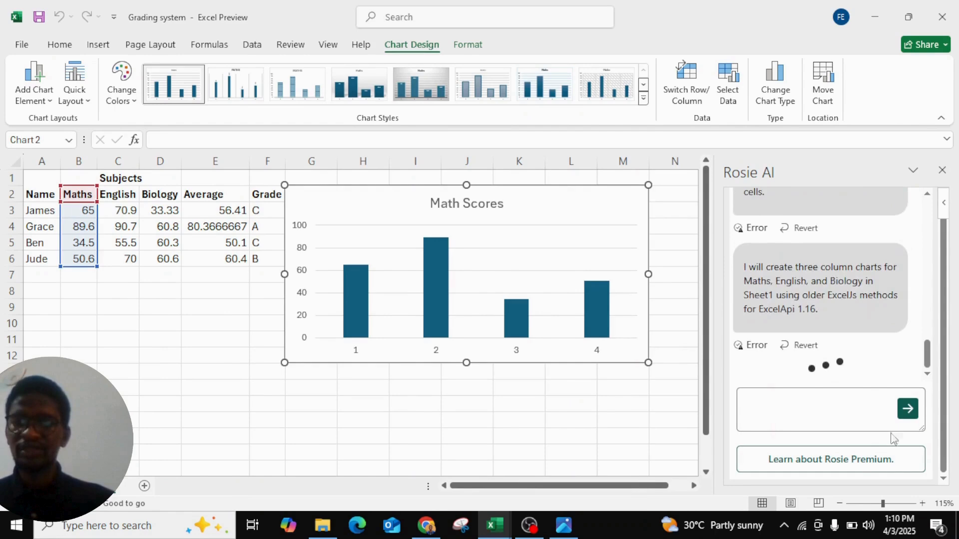
- Try to revert Rosie's last charting attempt, and clear the contents of the Math Scores chart
left_click(591, 256)
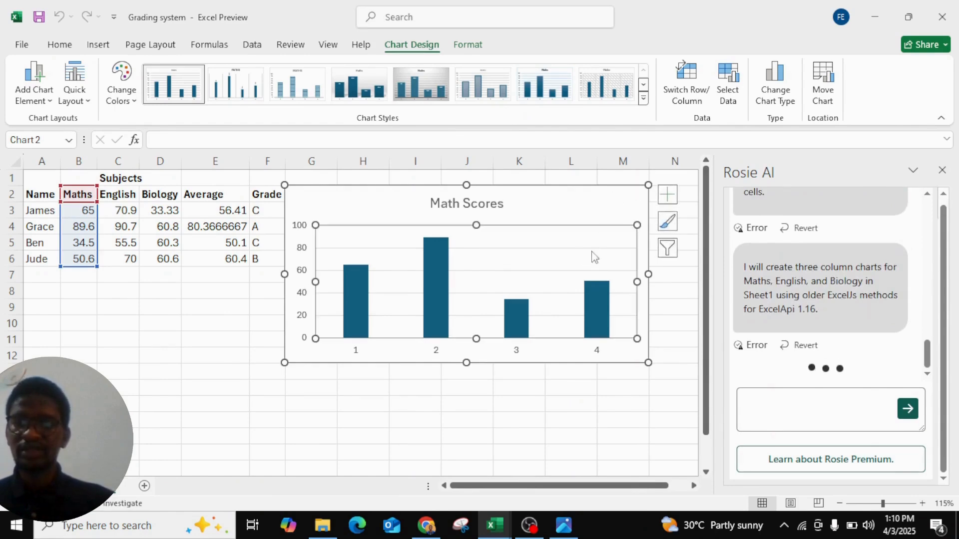
left_click(635, 218)
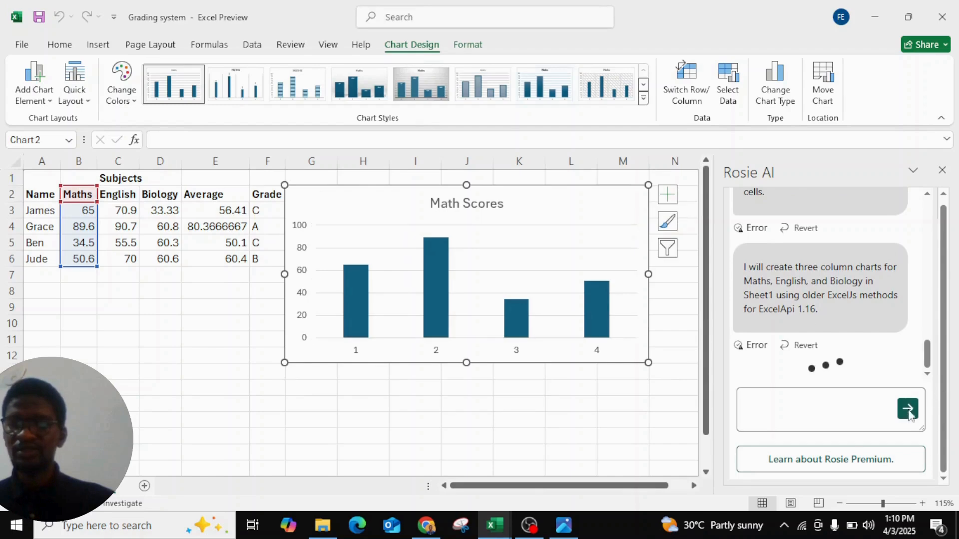
left_click(788, 347)
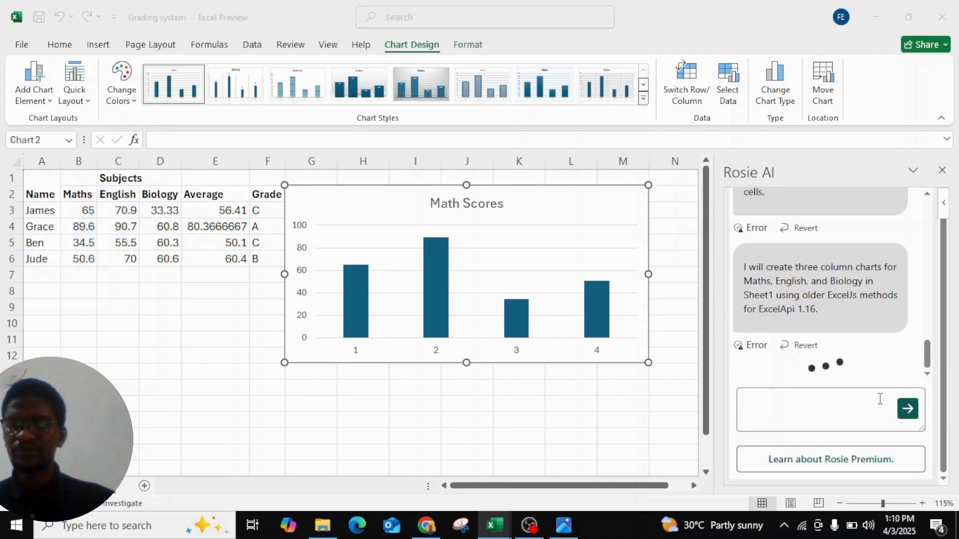
left_click(832, 423)
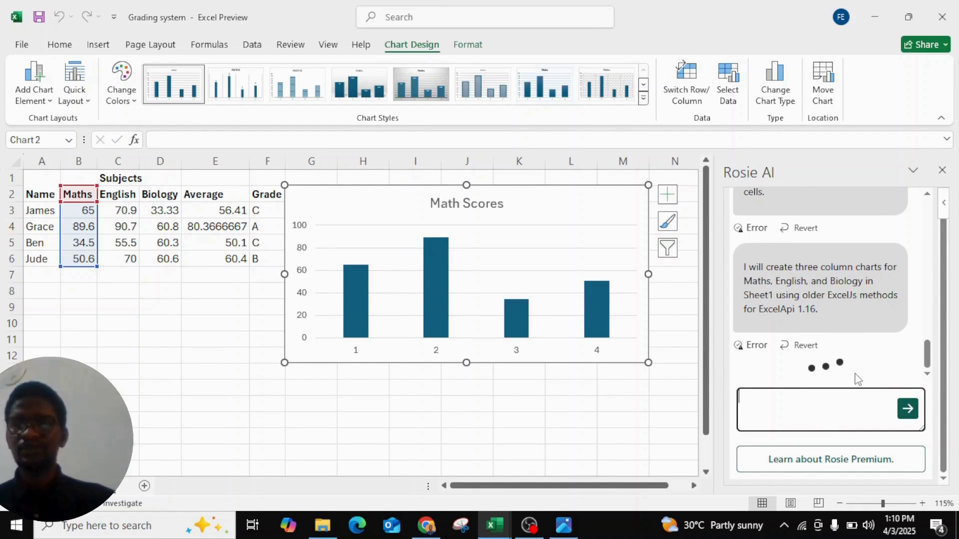
left_click(612, 287)
key("Delete")
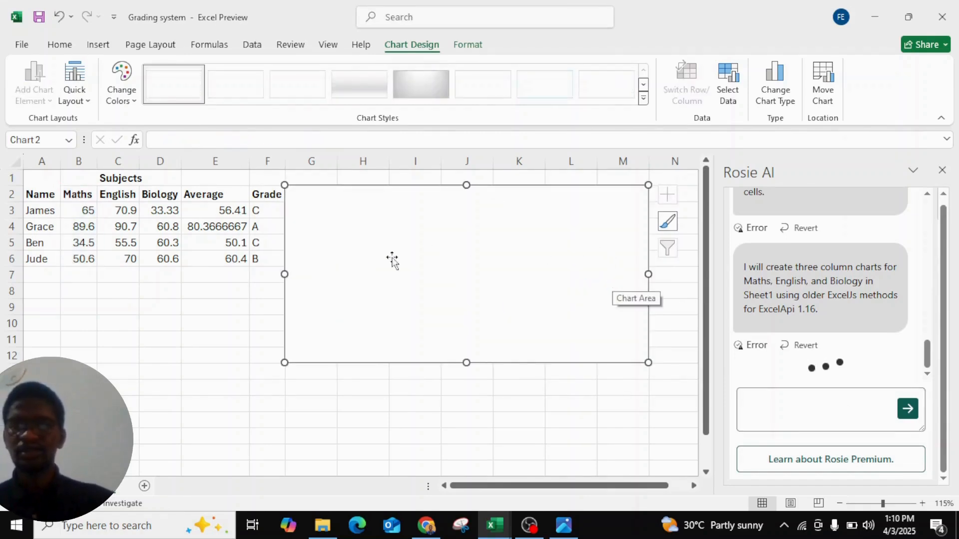
left_click(586, 392)
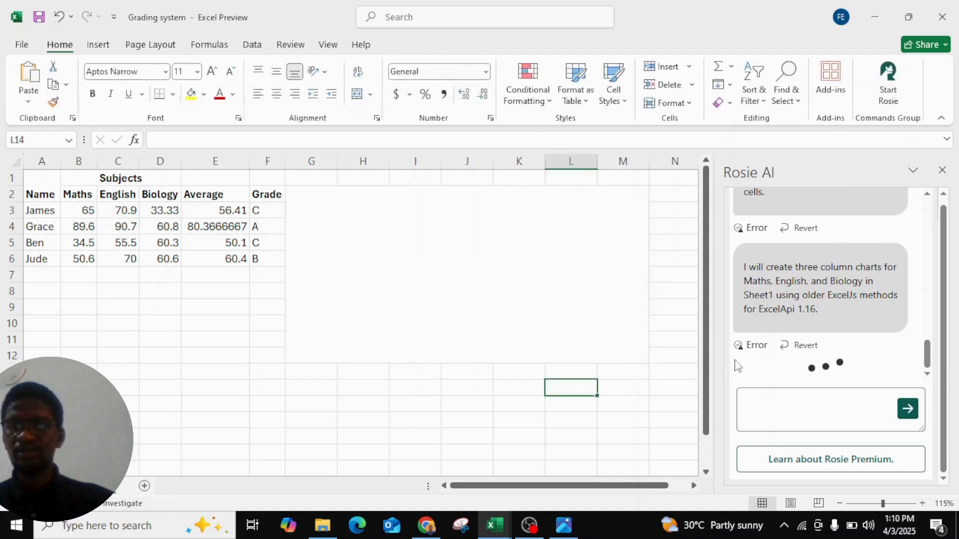
- Select the subject scores with their headers in B2:D6 and return to the Rosie prompt box
left_click(818, 417)
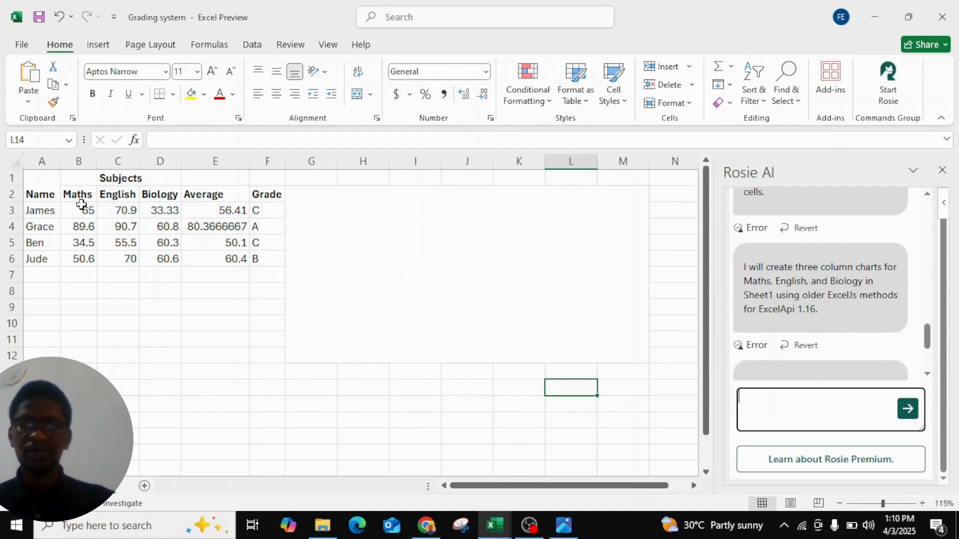
left_click_drag(70, 193, 177, 261)
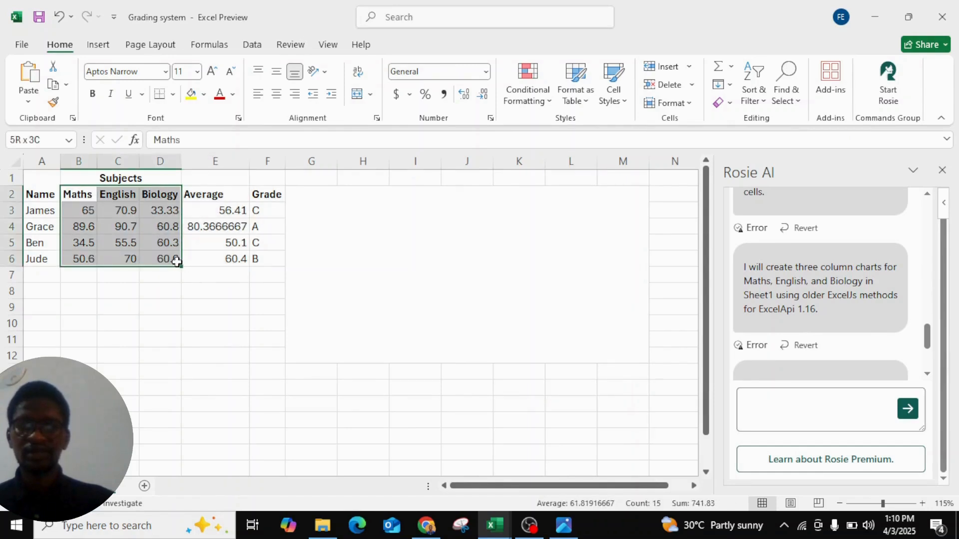
left_click(793, 420)
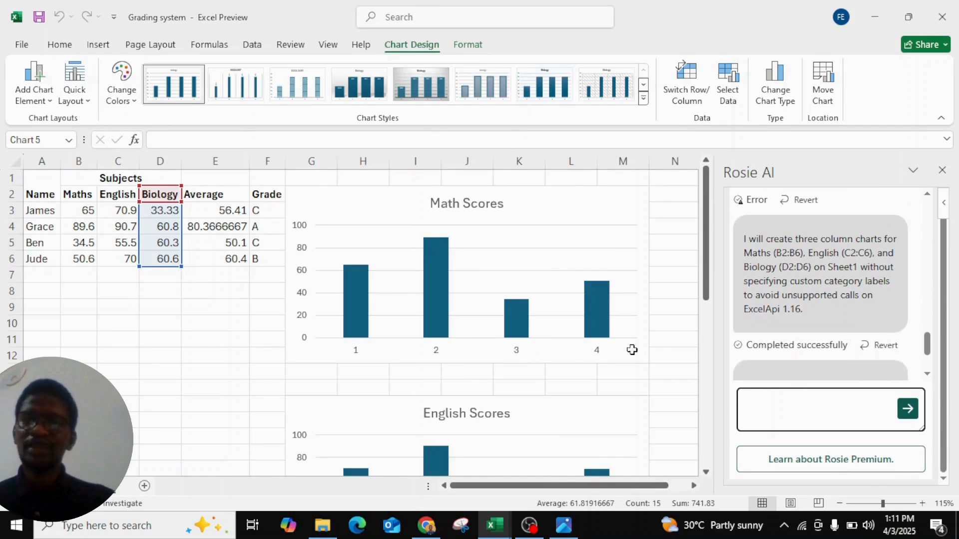
- Examine the Math Scores, English Scores and Biology Scores column charts on the sheet
scroll(548, 387, "down", 13)
scroll(550, 388, "up", 13)
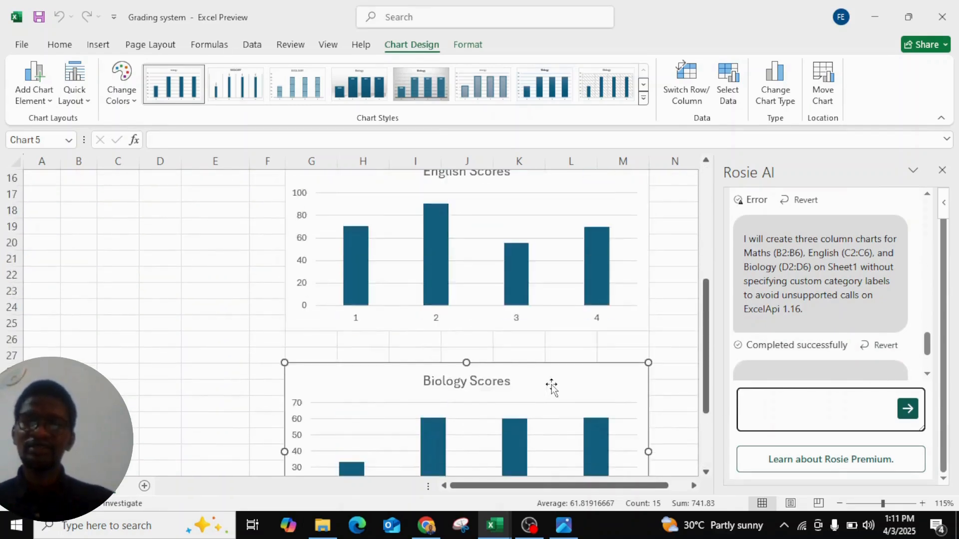
scroll(555, 385, "down", 2)
scroll(554, 385, "down", 5)
scroll(556, 385, "up", 7)
scroll(557, 387, "down", 8)
scroll(558, 380, "up", 14)
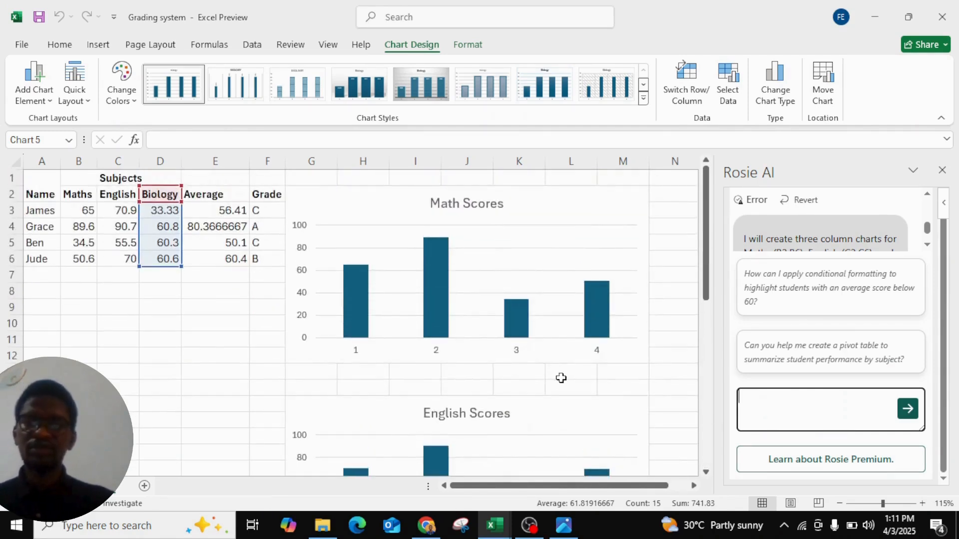
scroll(547, 327, "down", 2)
scroll(550, 328, "up", 2)
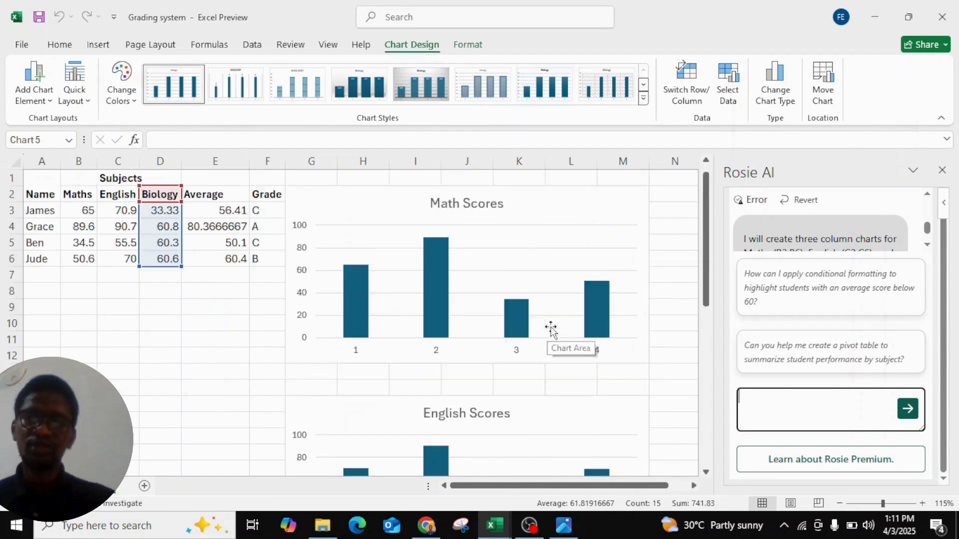
scroll(557, 326, "down", 8)
scroll(561, 332, "up", 8)
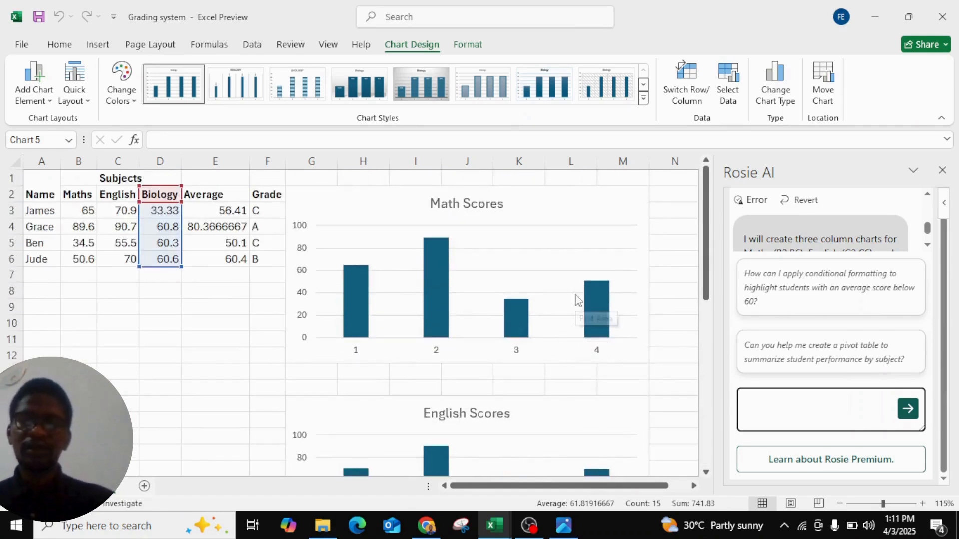
scroll(576, 295, "down", 1)
scroll(576, 293, "up", 1)
scroll(575, 293, "up", 1)
scroll(575, 292, "down", 8)
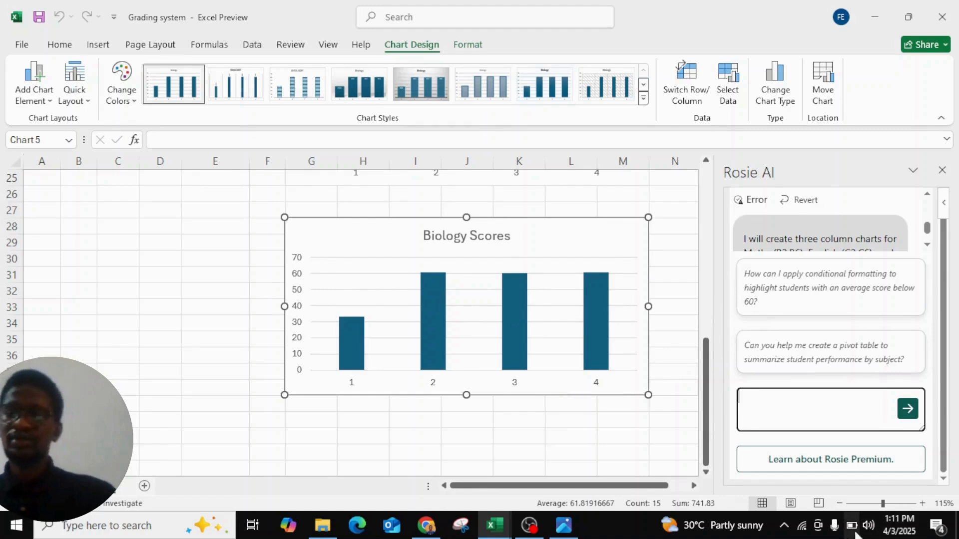
mouse_move(543, 515)
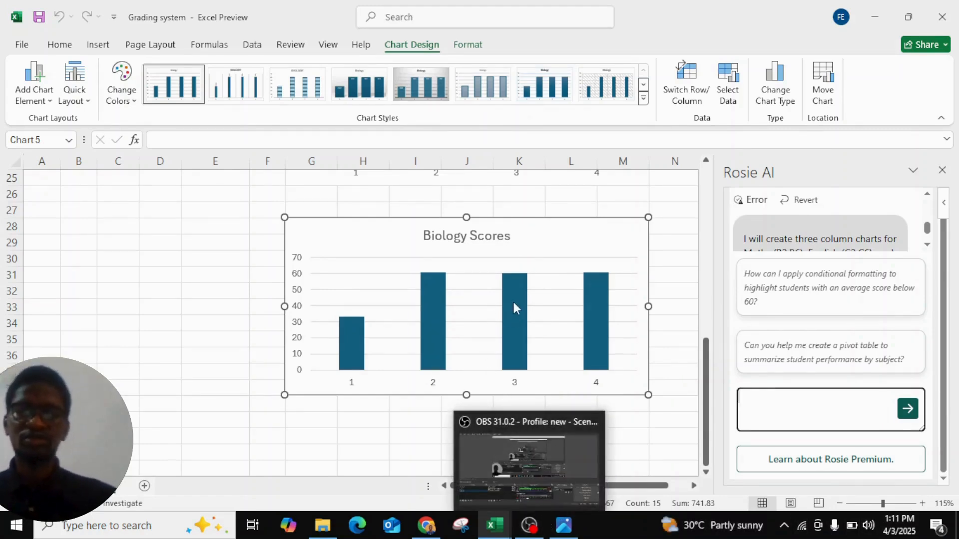
mouse_move(522, 304)
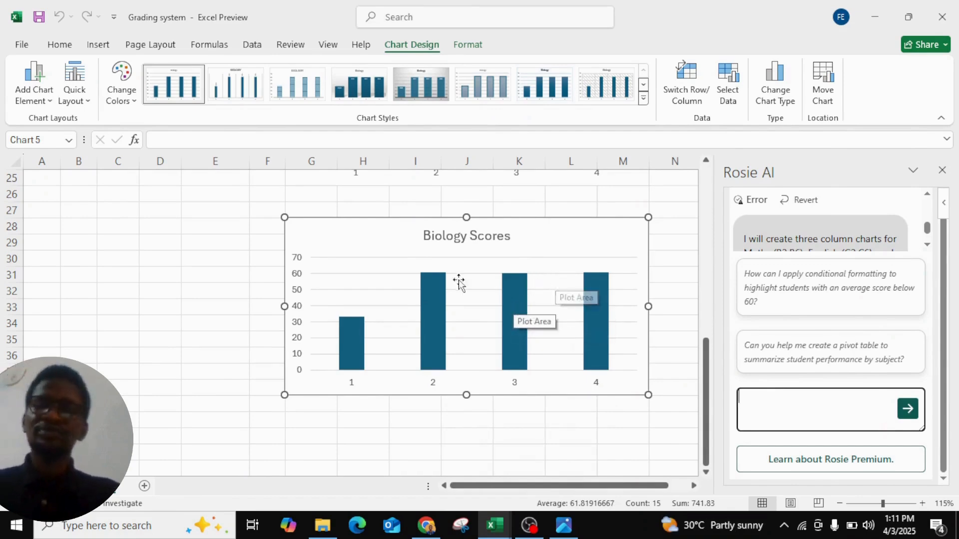